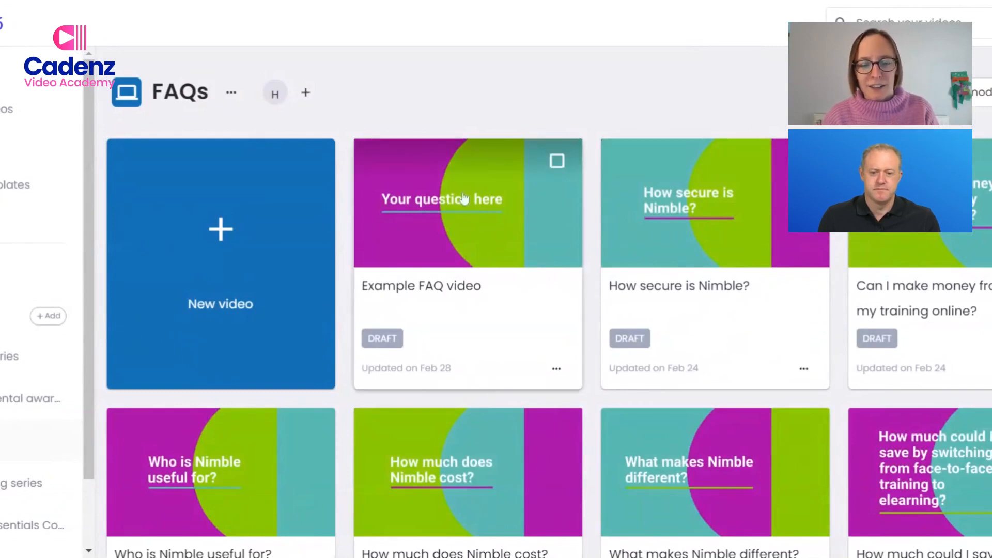
# Open the "Example FAQ video" draft from the FAQs folder for editing.
pyautogui.moveTo(519, 266)
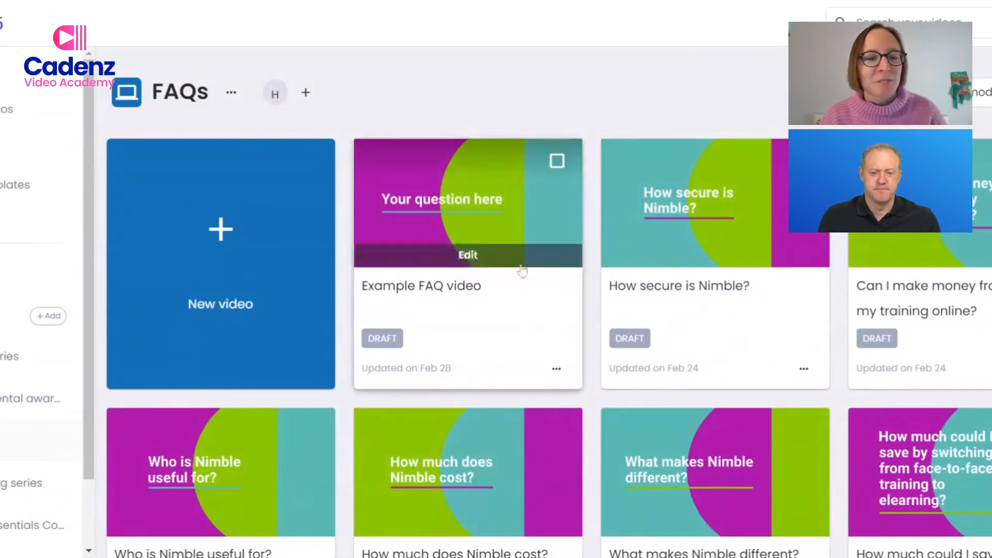
pyautogui.click(479, 256)
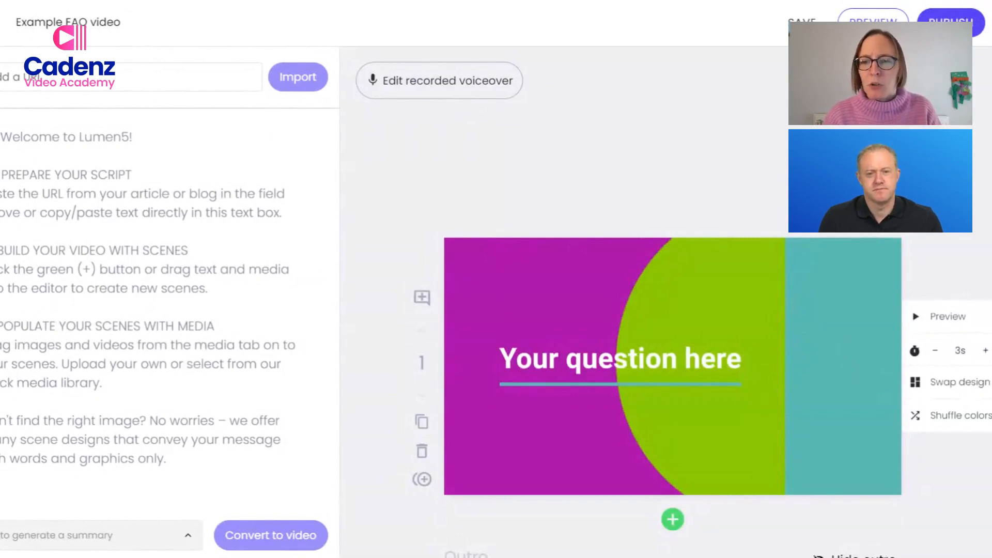
# Examine the alternative scene designs offered for the "Your question here" title scene, from Title to Lists, without swapping the design.
pyautogui.scroll(-1, 671, 362)
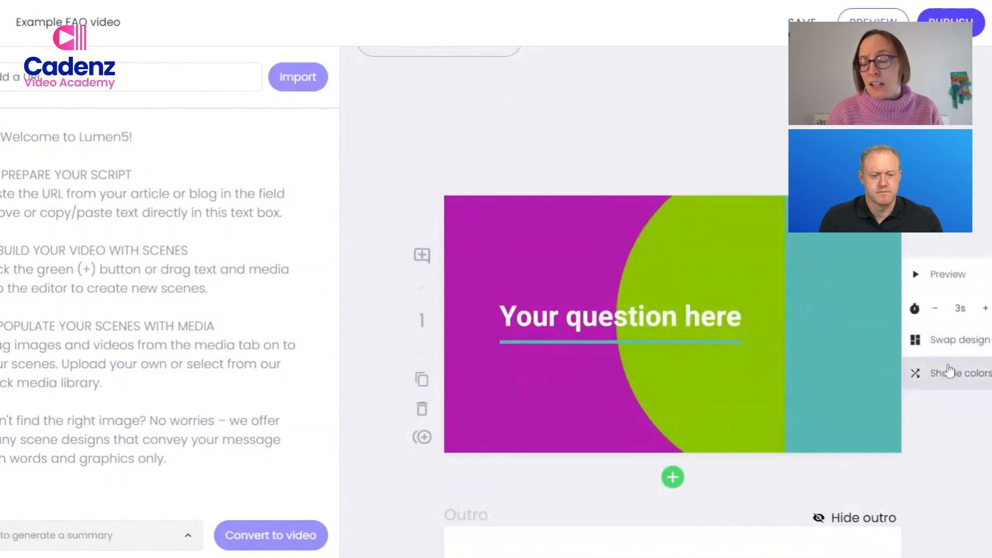
pyautogui.click(951, 347)
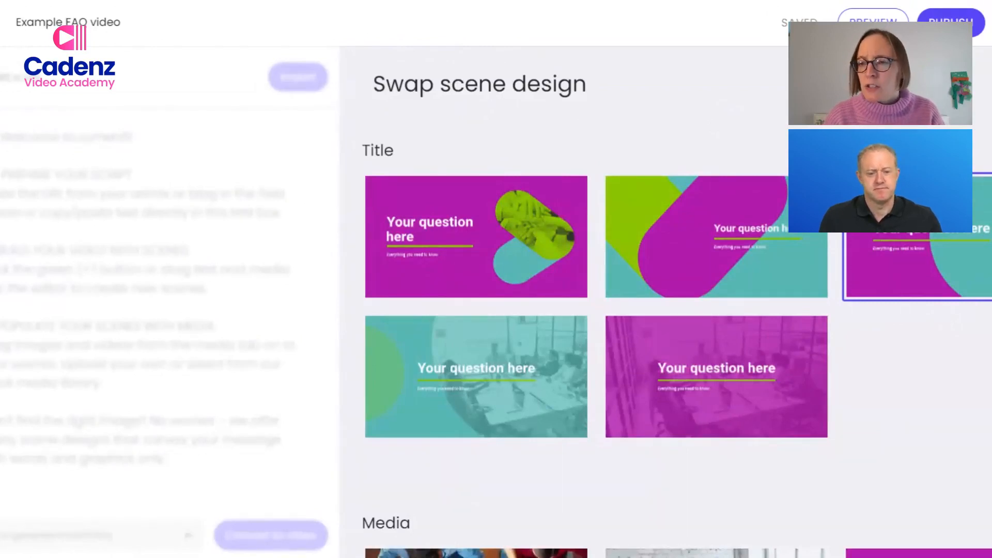
pyautogui.scroll(-10, 594, 310)
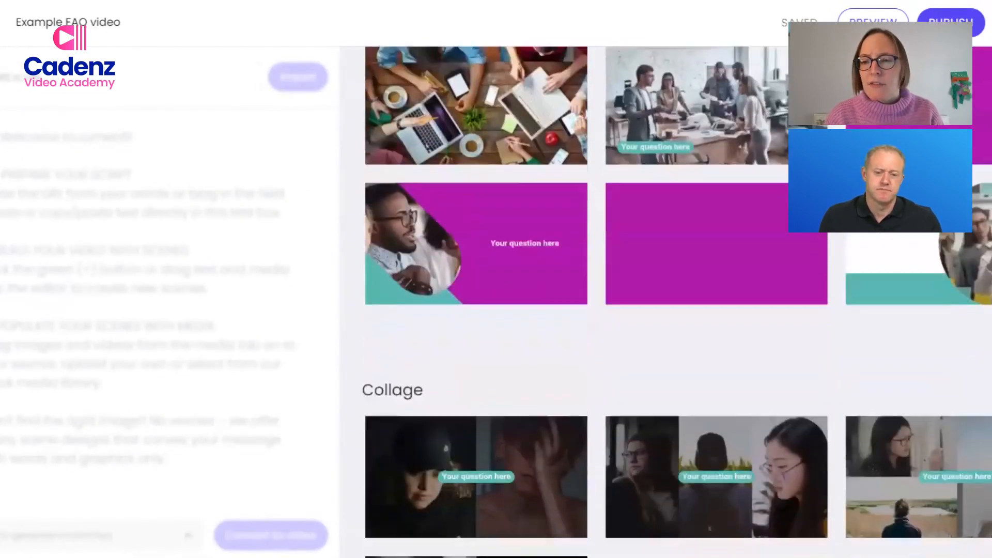
pyautogui.scroll(-12, 594, 310)
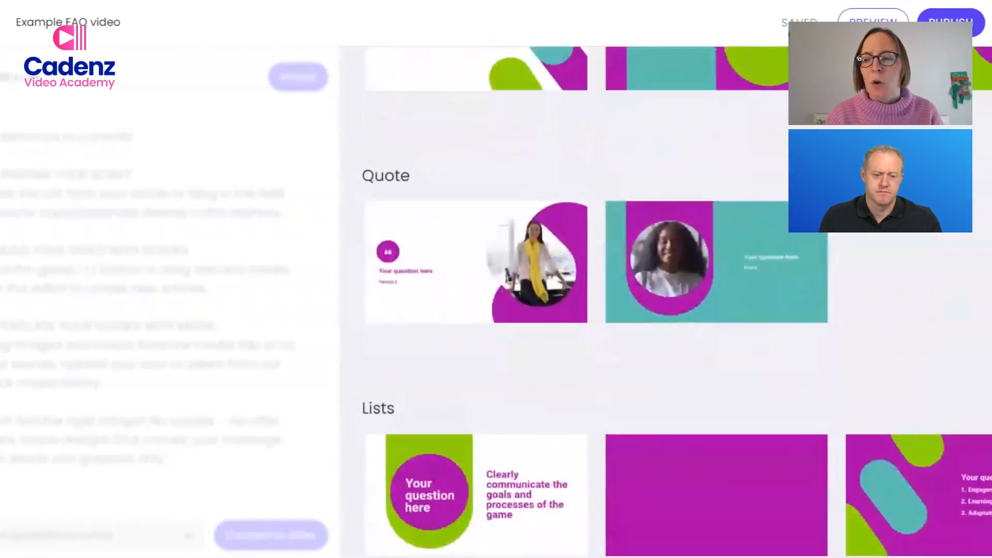
pyautogui.scroll(4, 594, 310)
pyautogui.scroll(1, 671, 310)
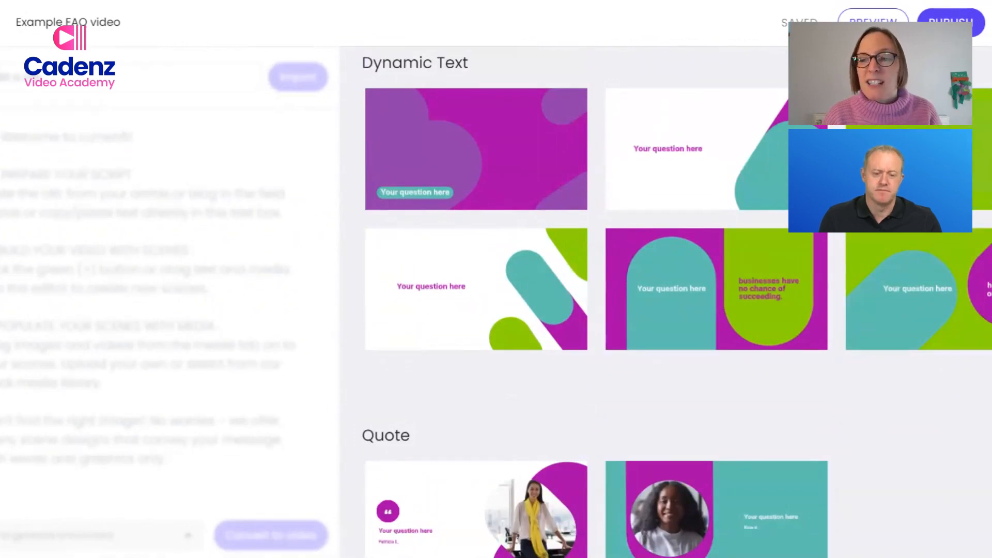
pyautogui.scroll(1, 676, 306)
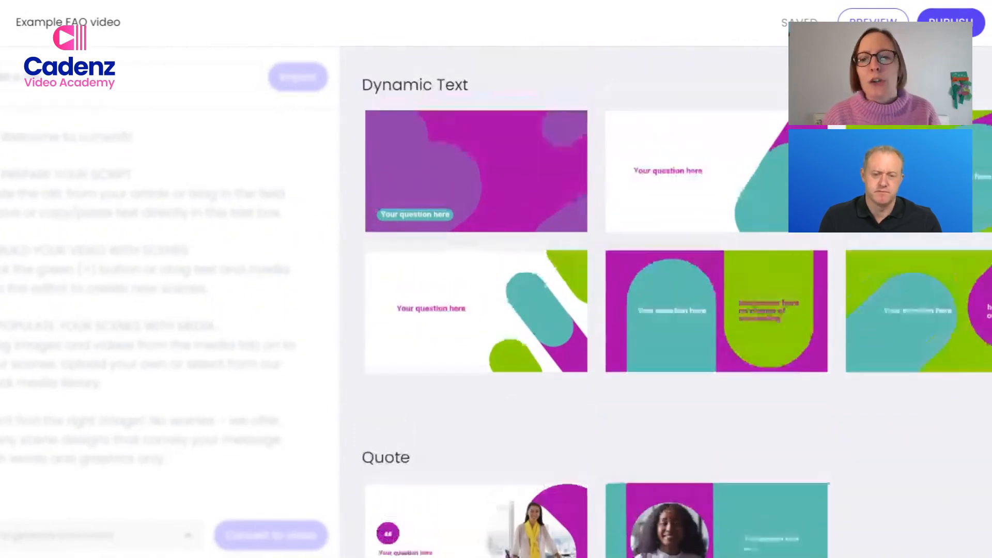
pyautogui.scroll(5, 677, 306)
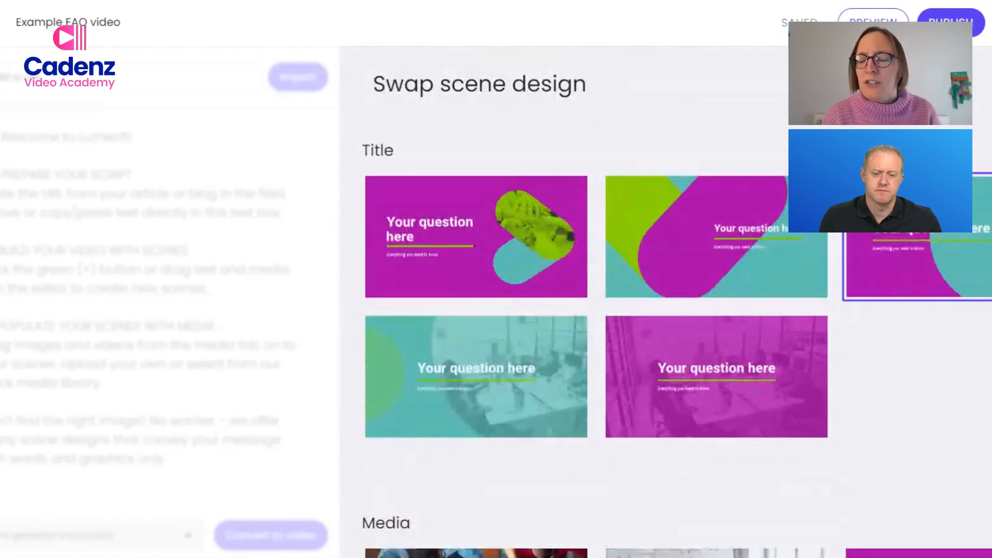
pyautogui.press('Escape')
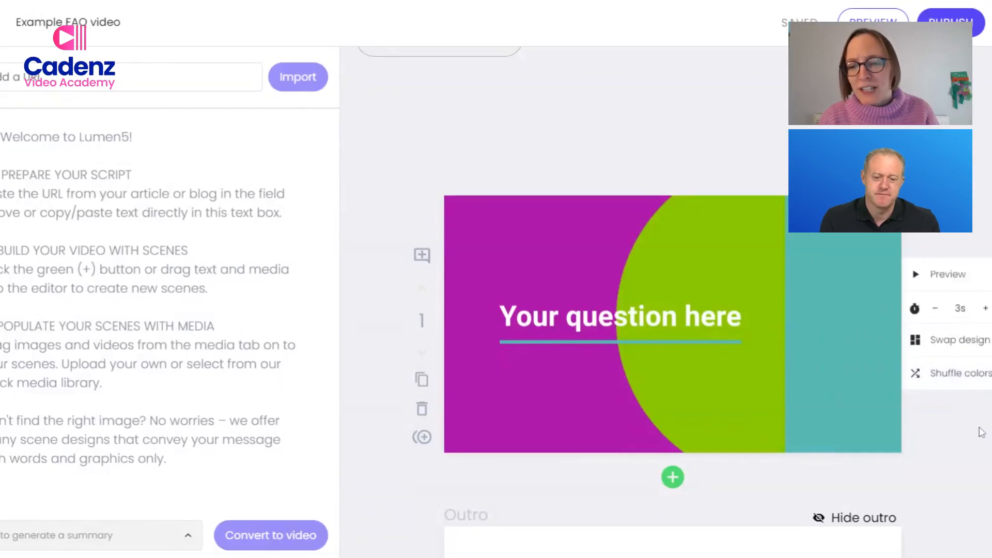
# Shuffle the title scene's colors until it has a teal background, a green circle and a magenta band.
pyautogui.click(947, 388)
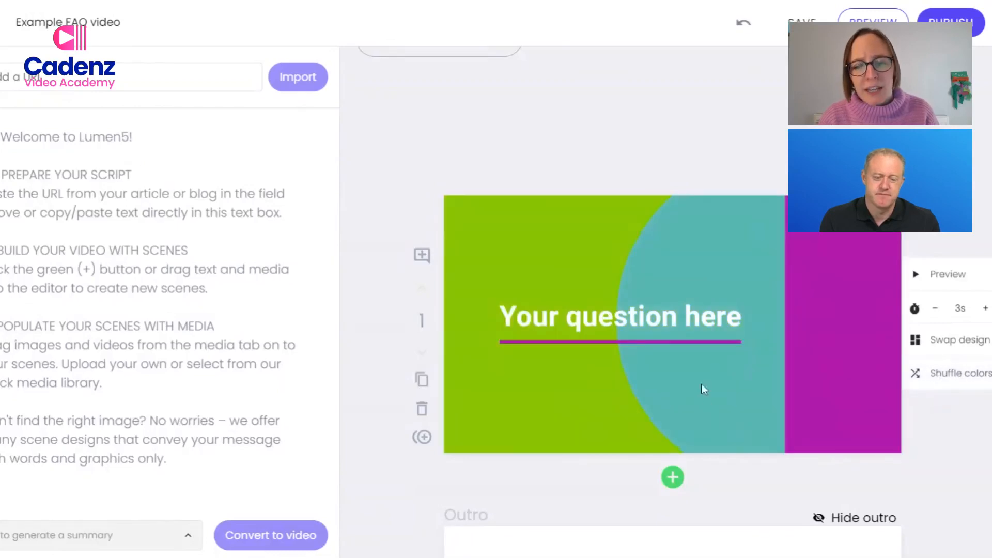
pyautogui.click(976, 372)
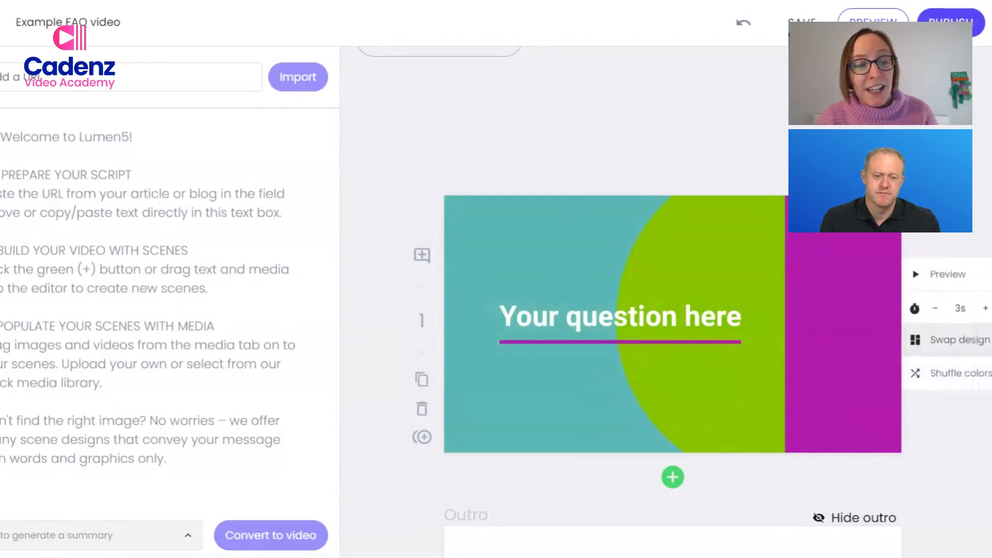
# Look at the video's available brand kits and color palettes, and preview the title scene.
pyautogui.click(1, 207)
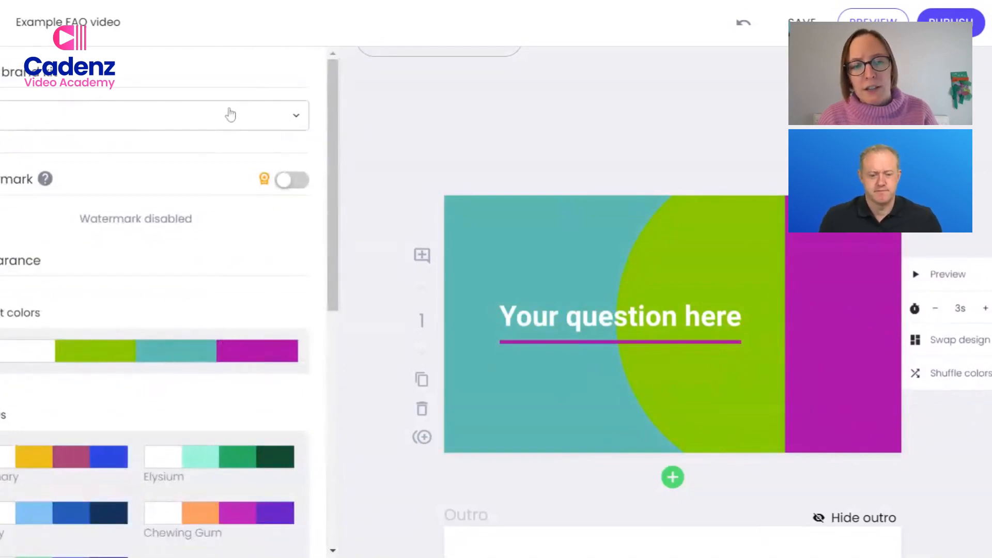
pyautogui.click(305, 119)
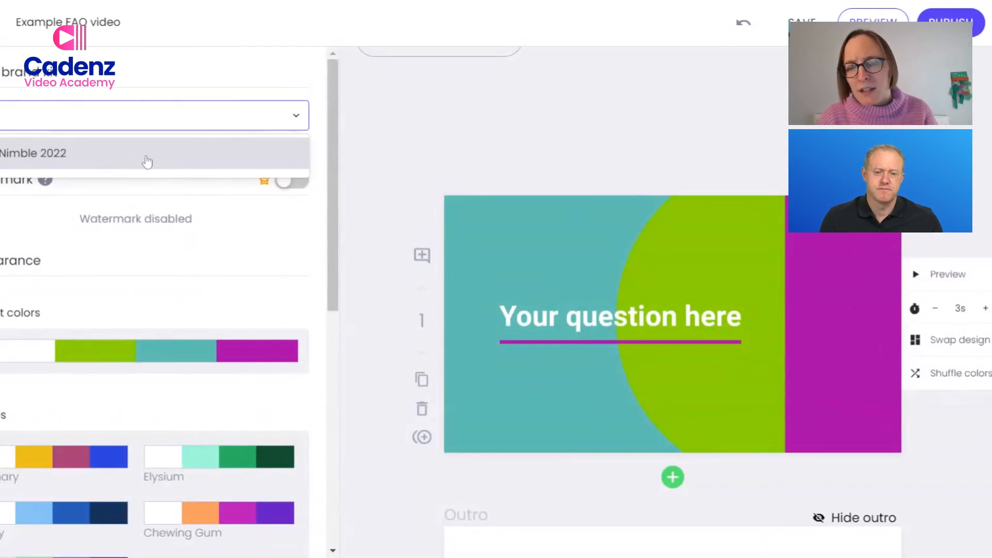
pyautogui.click(303, 299)
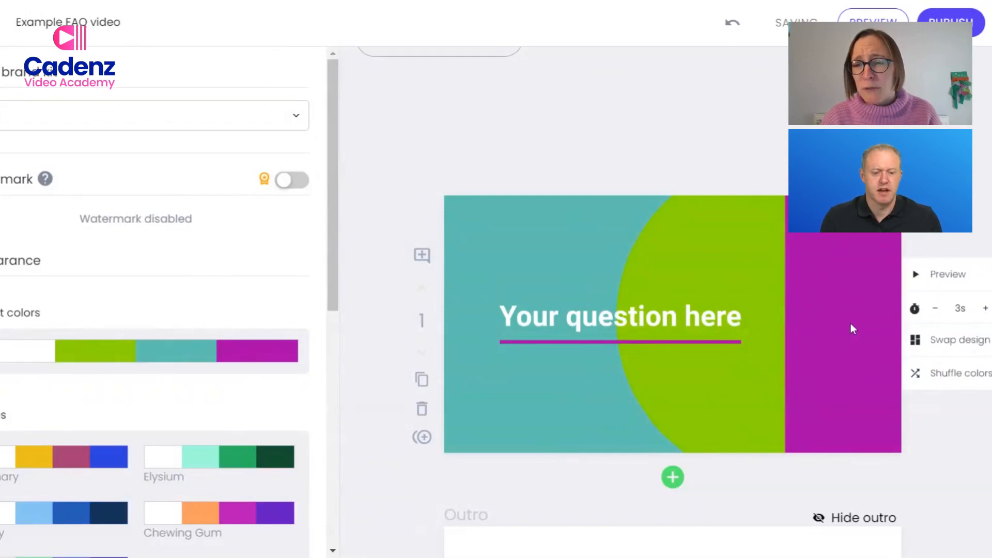
pyautogui.click(952, 284)
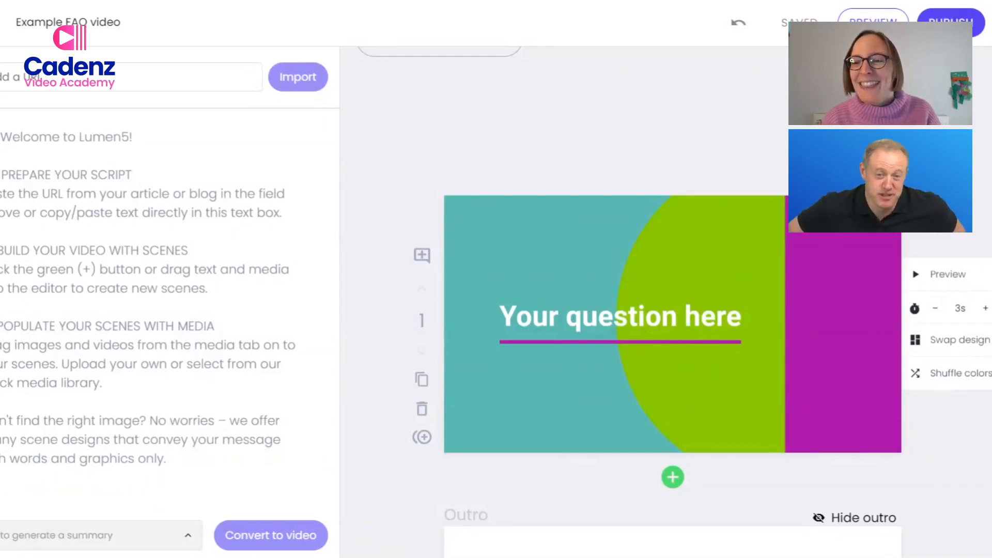
# Add a new scene between the title scene and the outro using the "Use a talking head clip" design.
pyautogui.scroll(-3, 672, 310)
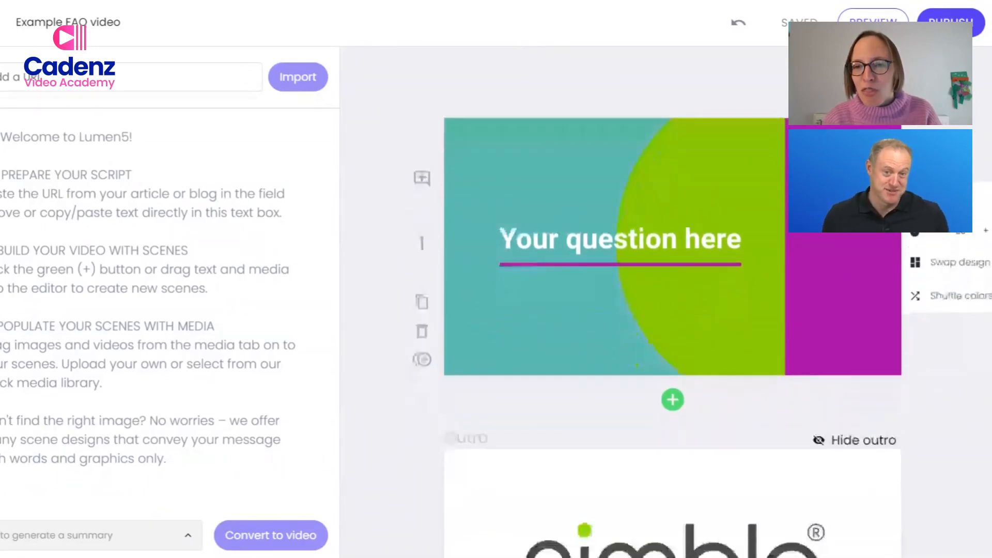
pyautogui.scroll(-1, 672, 310)
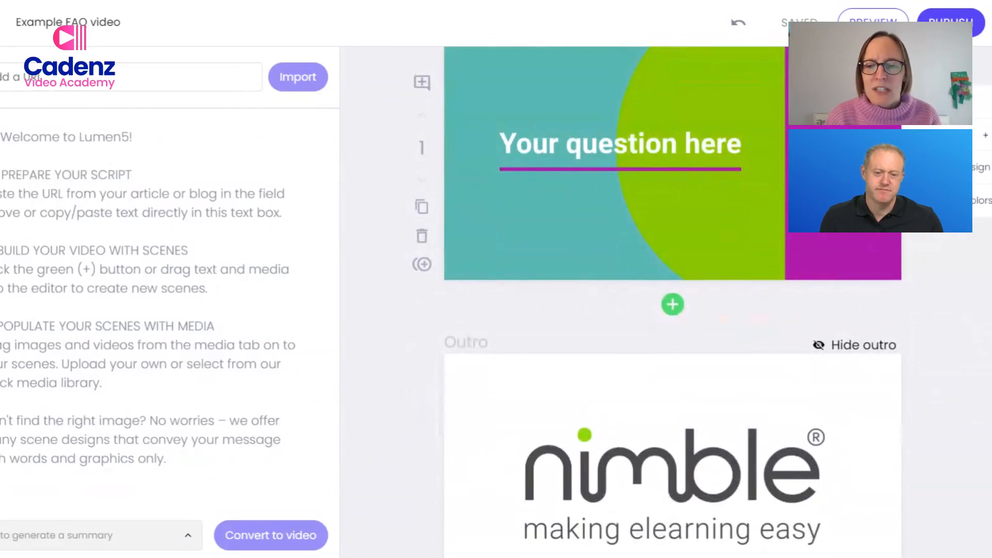
pyautogui.click(672, 306)
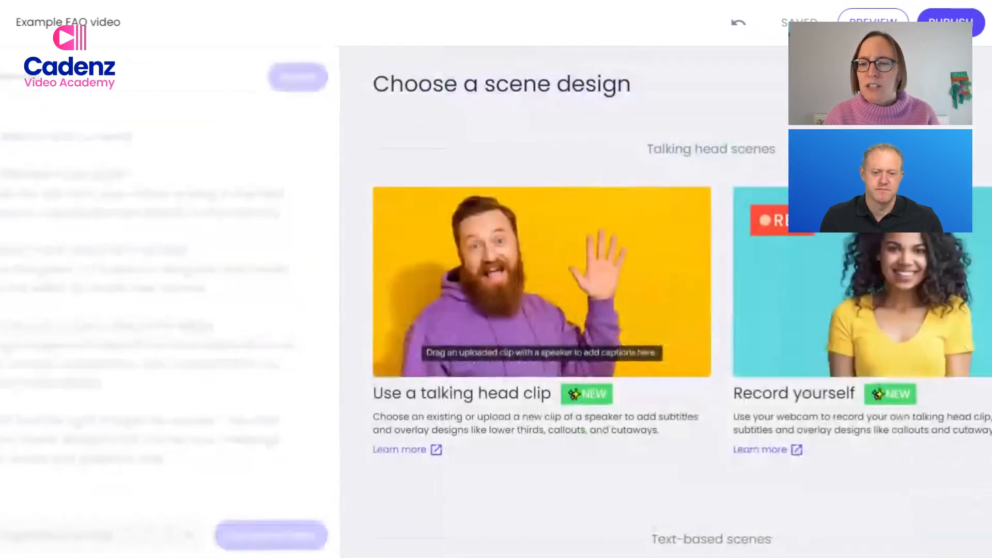
pyautogui.scroll(-6, 666, 300)
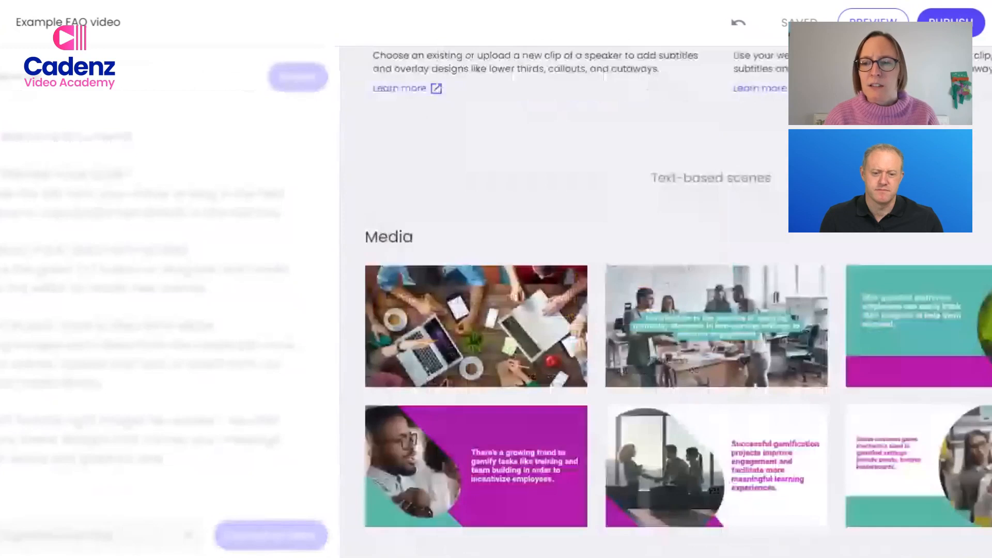
pyautogui.scroll(-5, 666, 299)
pyautogui.scroll(5, 667, 299)
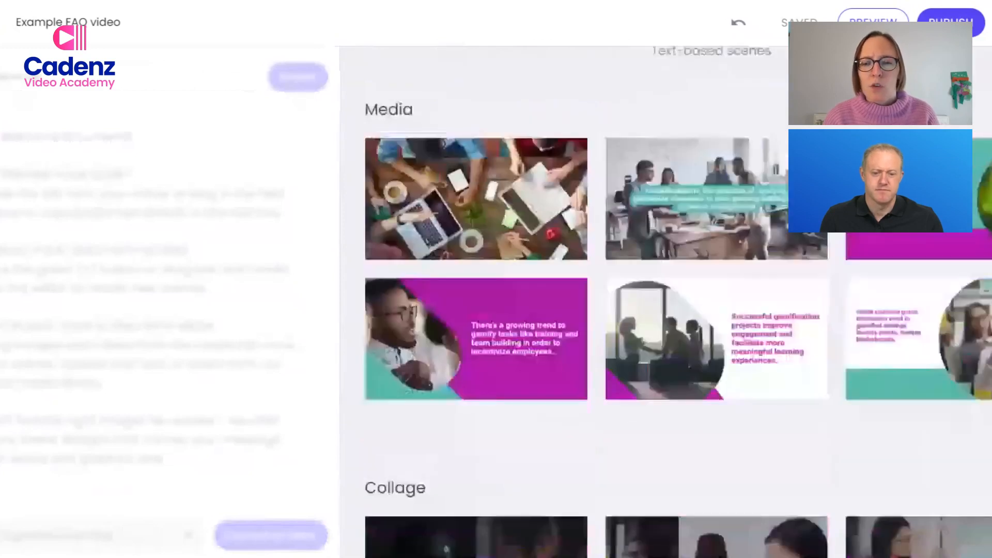
pyautogui.scroll(6, 917, 286)
pyautogui.click(513, 235)
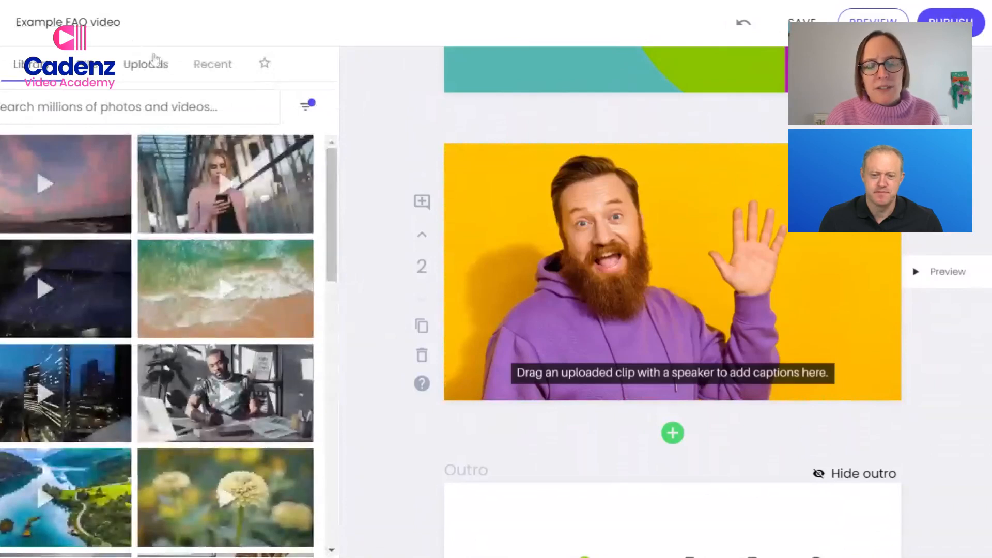
# Fill scene 2 with the clip about savings from switching to elearning from the uploaded FAQs folder, and dismiss the transcript notice.
pyautogui.click(150, 70)
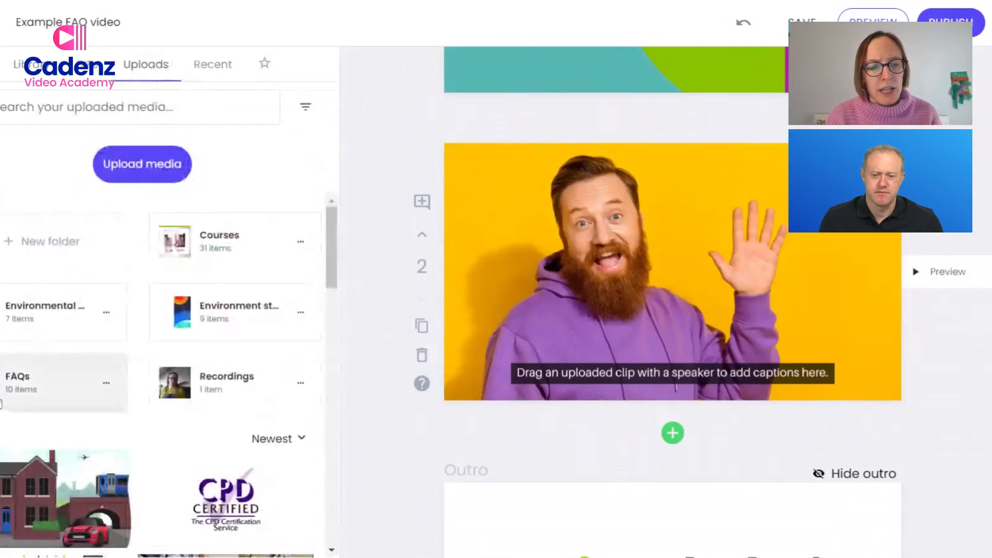
pyautogui.click(19, 377)
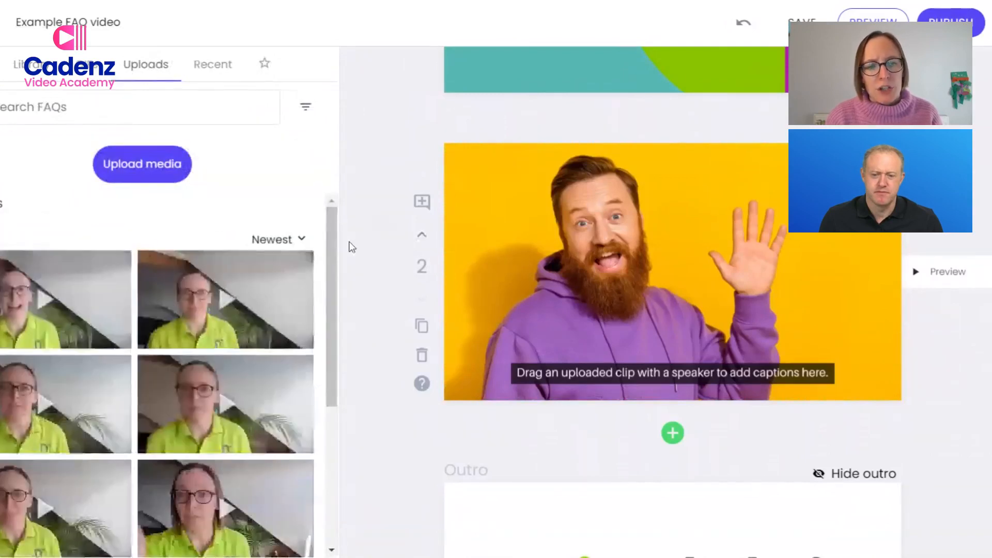
pyautogui.scroll(-1, 325, 250)
pyautogui.moveTo(263, 254)
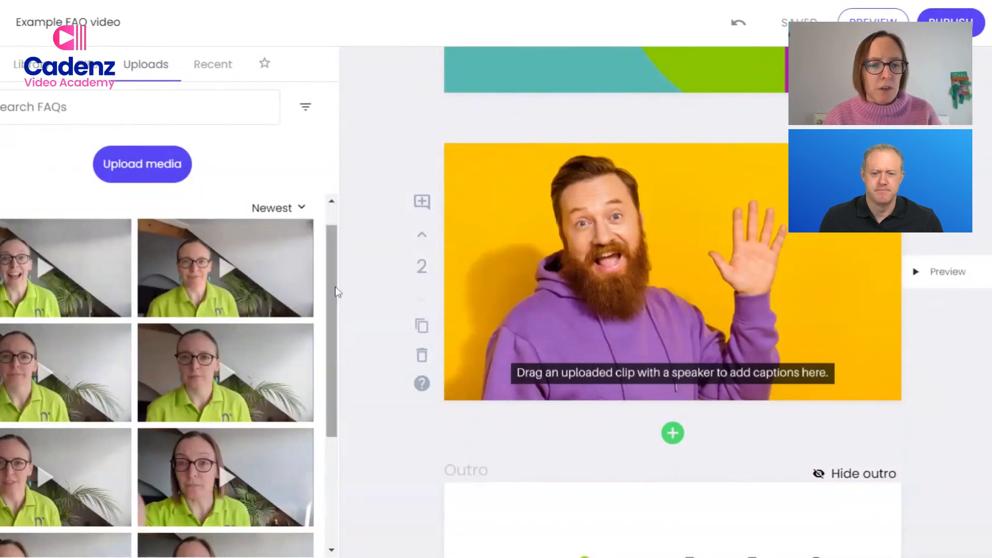
pyautogui.scroll(-1, 337, 310)
pyautogui.moveTo(210, 412); pyautogui.dragTo(660, 255)
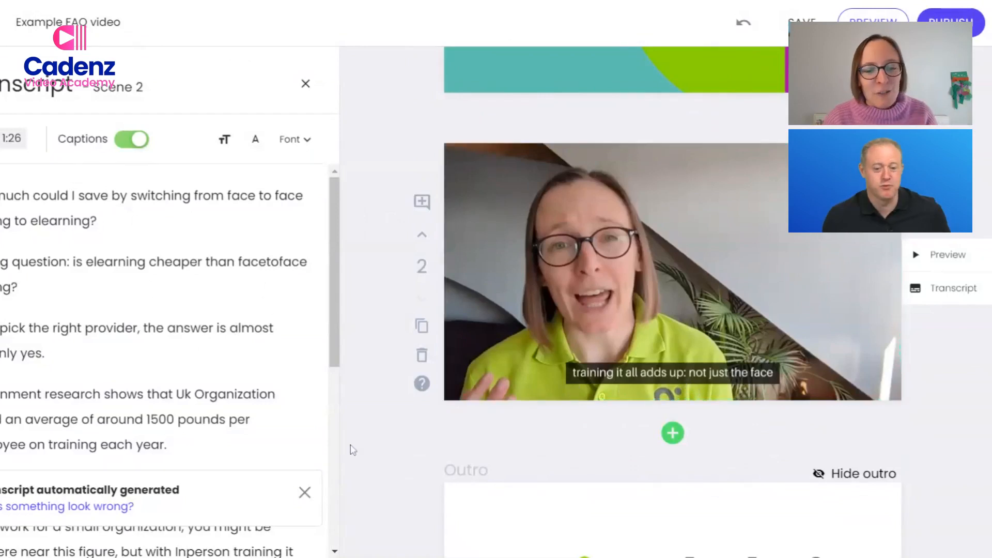
pyautogui.click(304, 492)
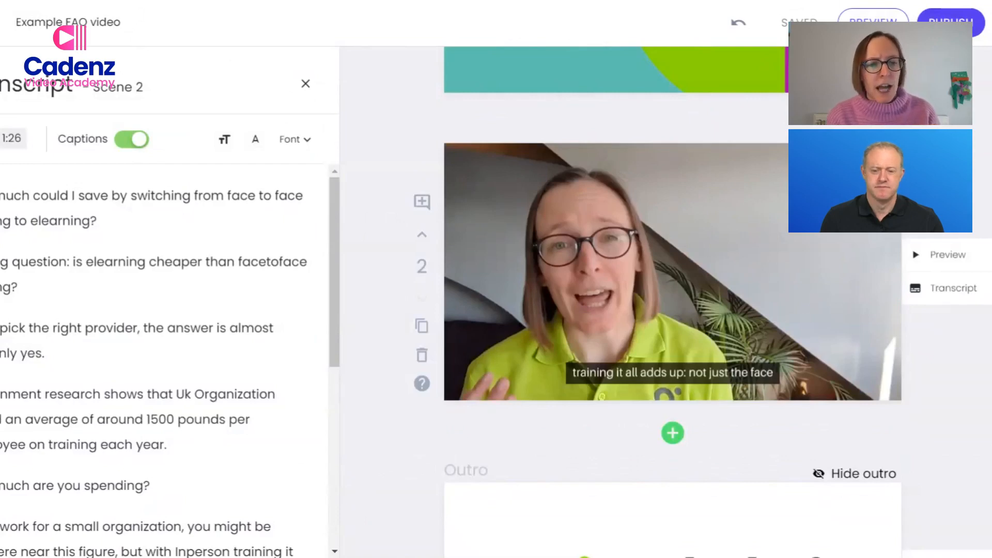
# Correct the word "facetoface" to "face-to-face" in the second sentence of the scene 2 transcript.
pyautogui.click(250, 261)
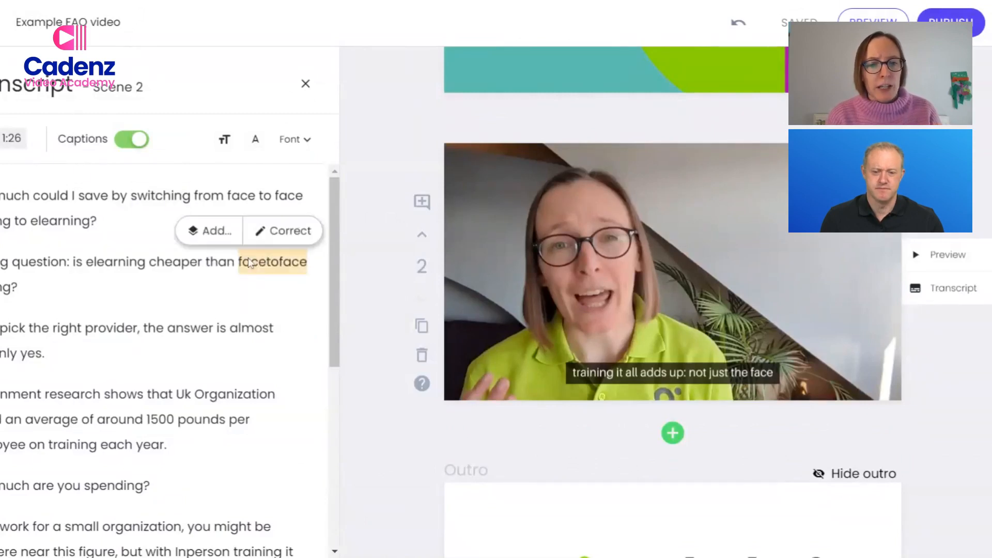
pyautogui.click(280, 231)
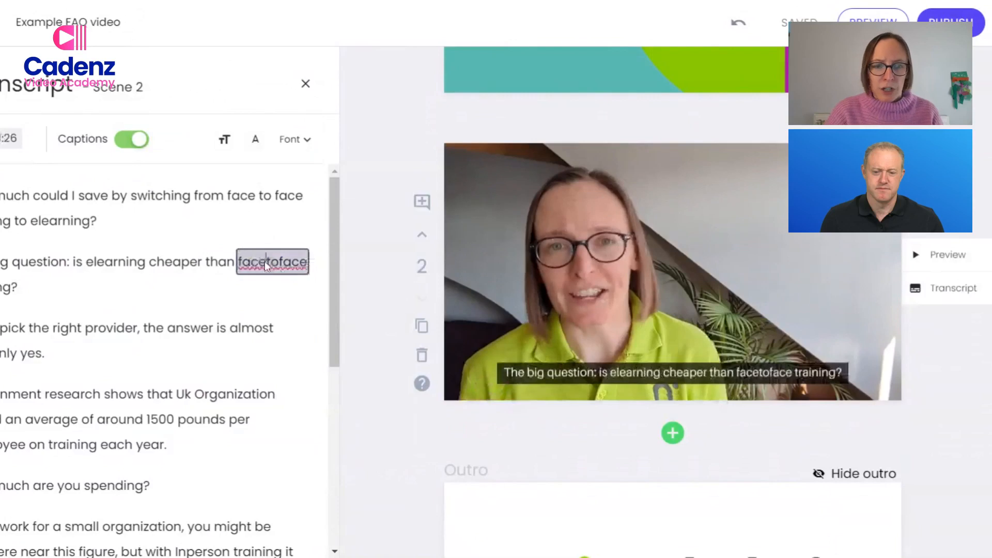
pyautogui.write('-')
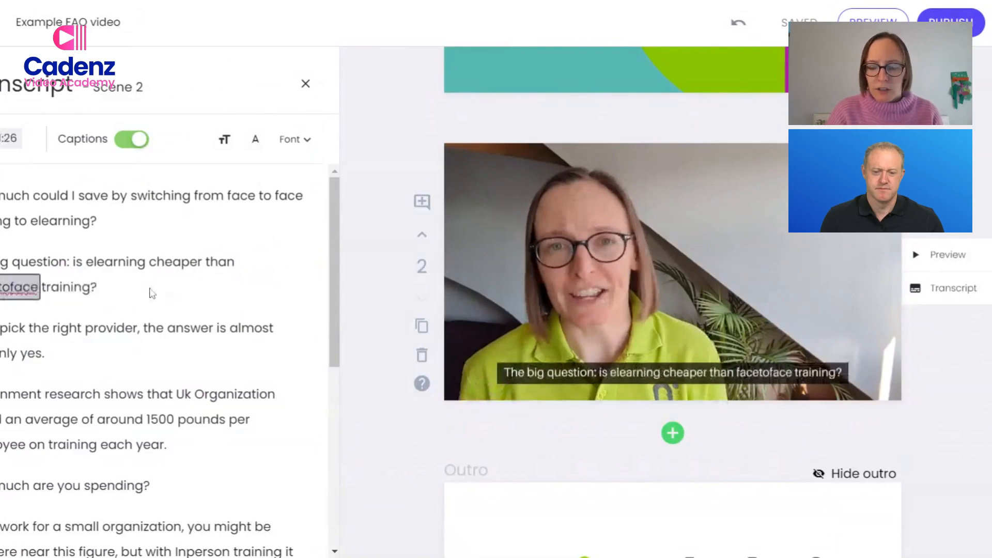
pyautogui.press('Right')
pyautogui.press('Right')
pyautogui.write('-')
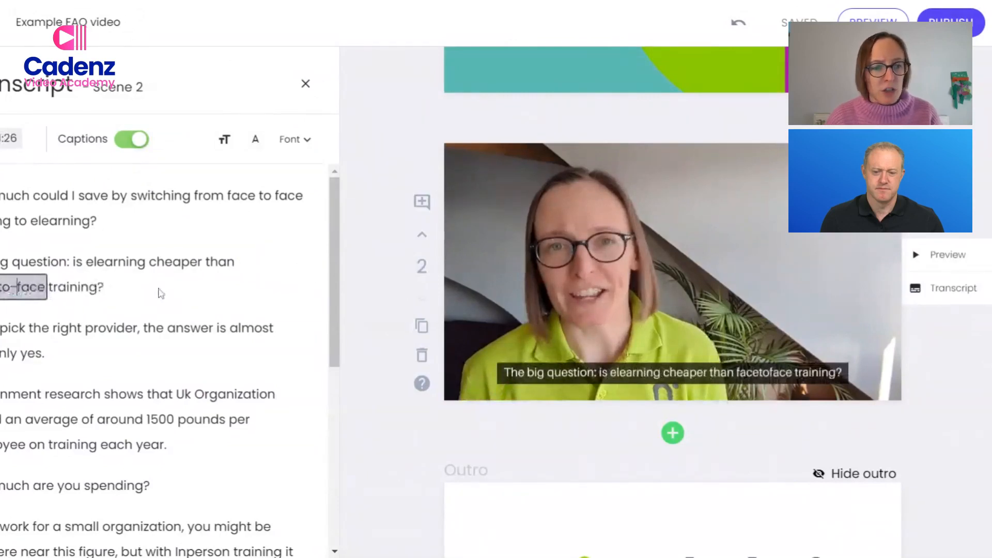
pyautogui.click(303, 308)
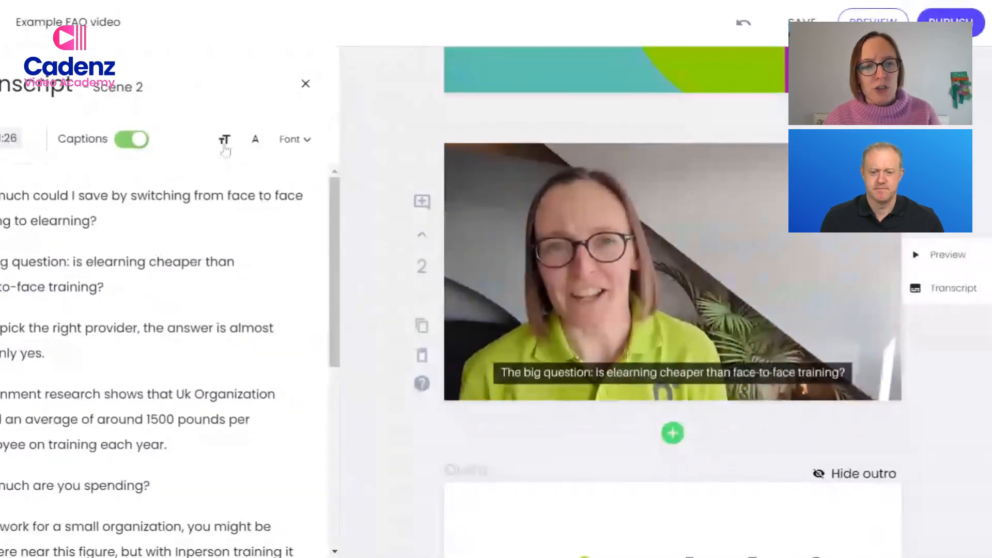
# Check the caption text size options and set the scene 2 caption font to Roboto Bold.
pyautogui.click(223, 143)
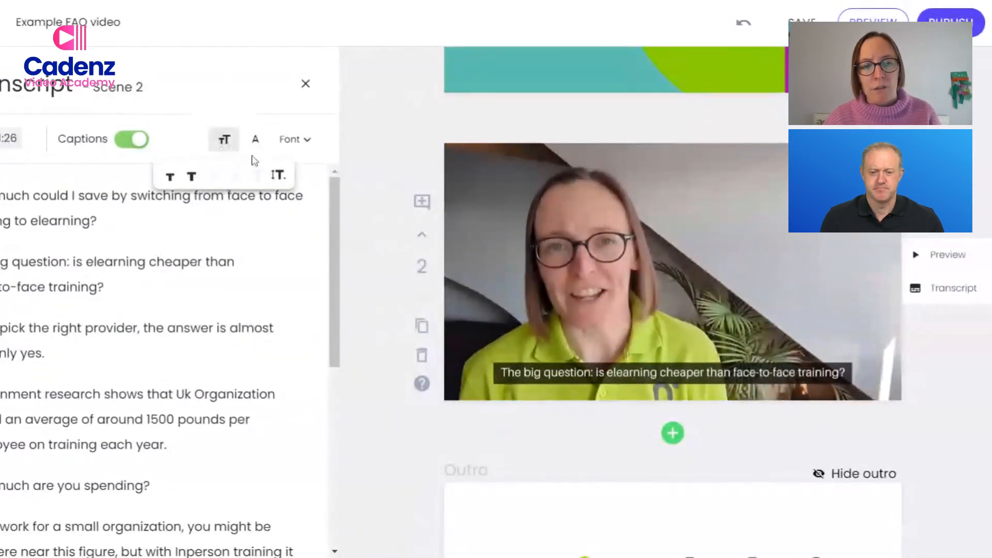
pyautogui.click(286, 144)
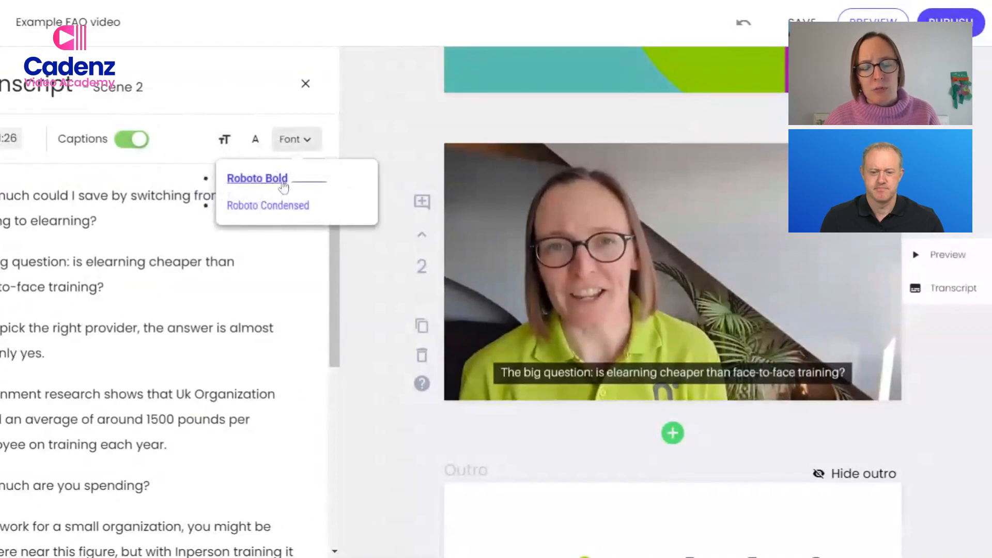
pyautogui.click(284, 182)
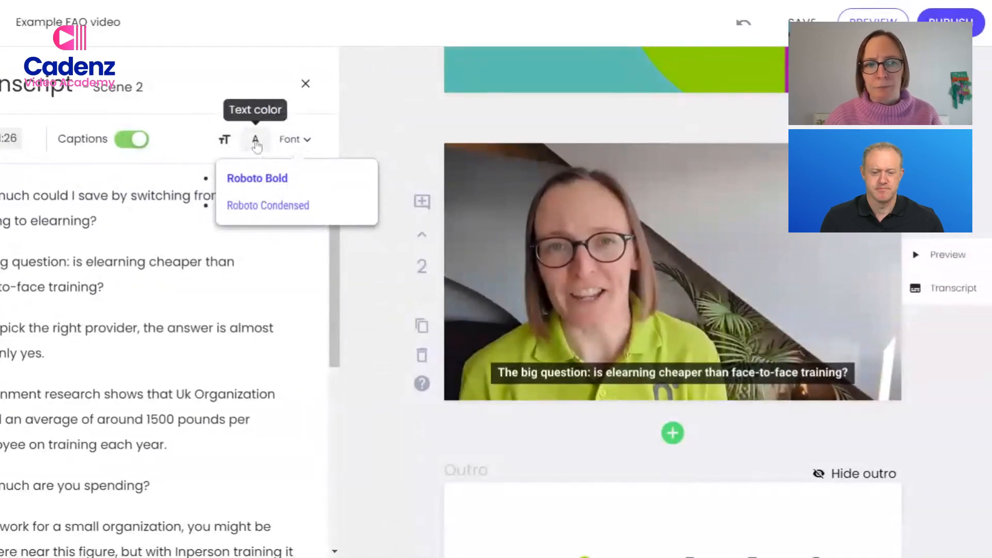
# Add a Lower Thirds overlay to the first sentence of the scene 2 transcript and replace its placeholder name with the presenter's full name.
pyautogui.click(323, 308)
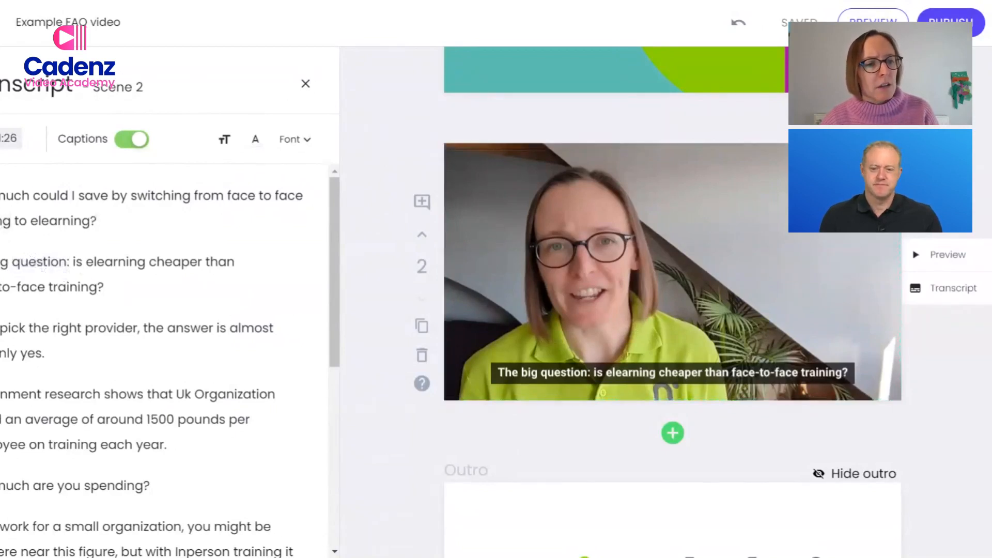
pyautogui.moveTo(1, 197); pyautogui.dragTo(114, 230)
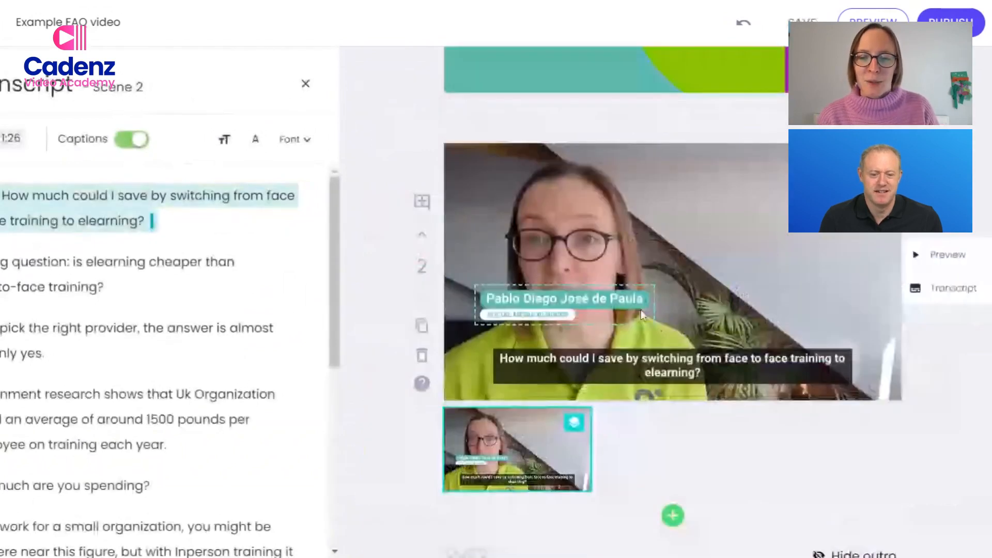
pyautogui.click(640, 309)
pyautogui.hotkey('ctrl', 'a')
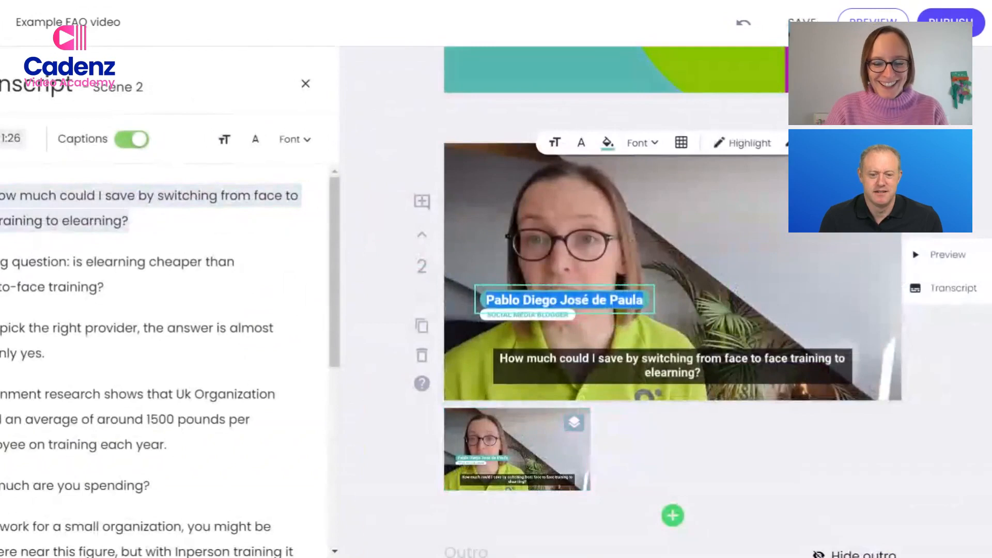
pyautogui.write('Hannah')
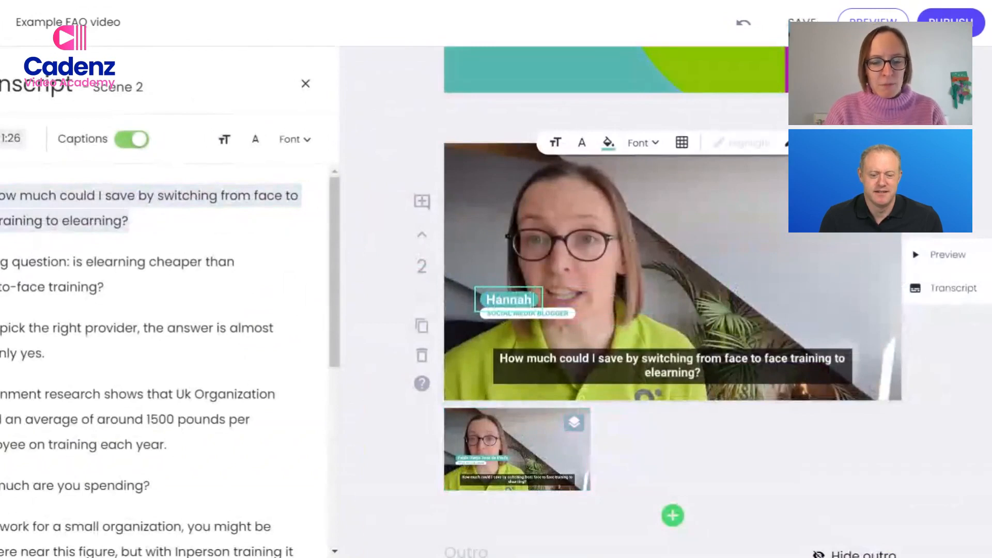
pyautogui.write(' Davies')
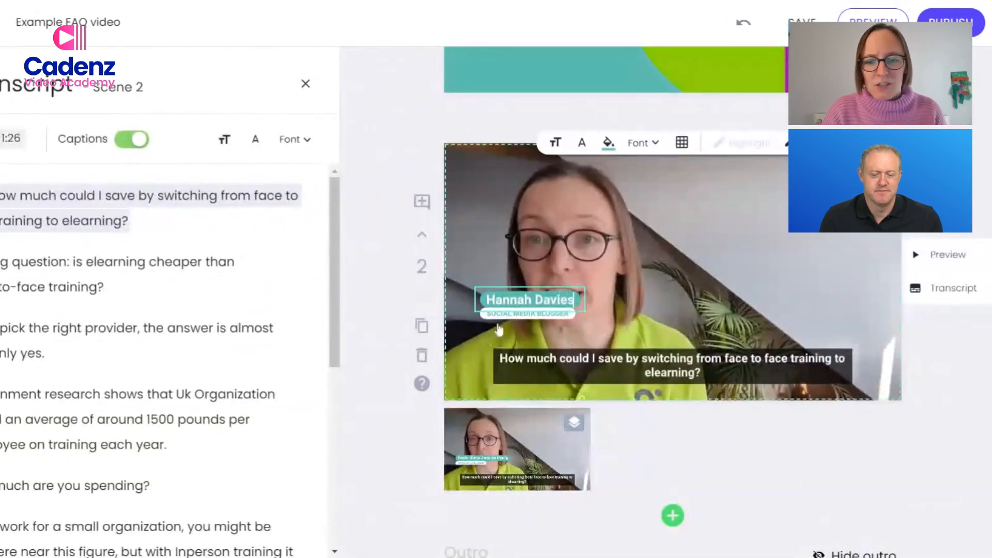
# Replace the lower third's "Social media blogger" line with "Learning Adviser".
pyautogui.click(512, 313)
pyautogui.doubleClick(513, 314)
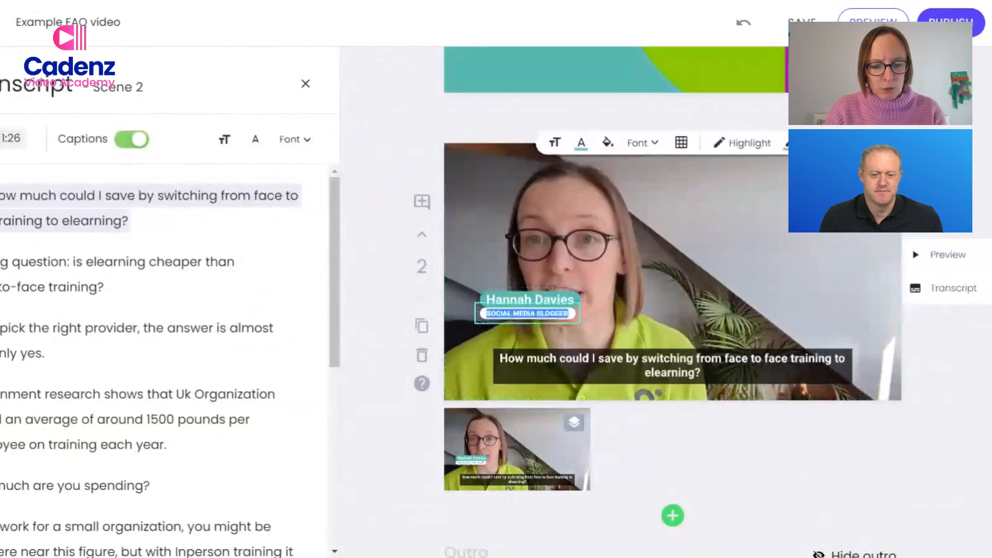
pyautogui.write('Learning')
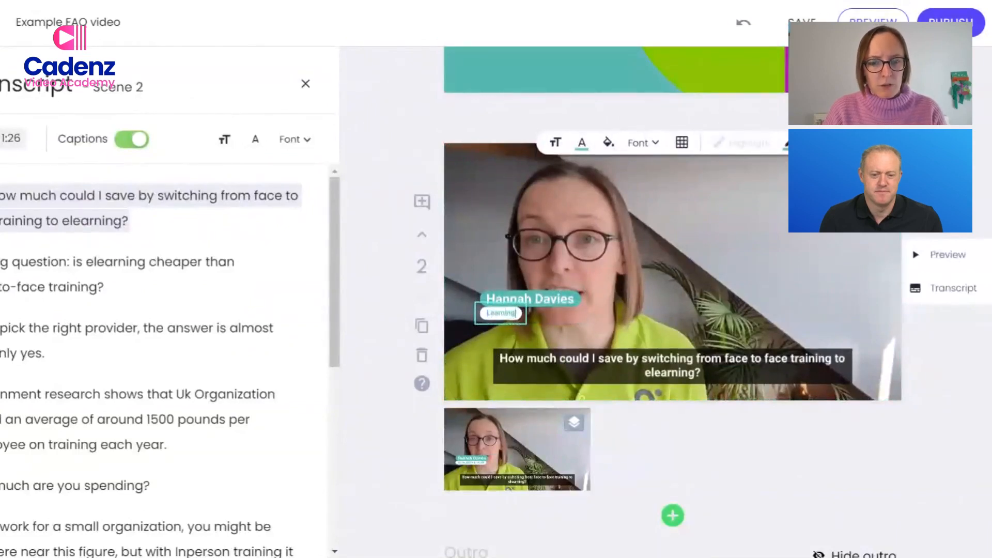
pyautogui.write(' Advise')
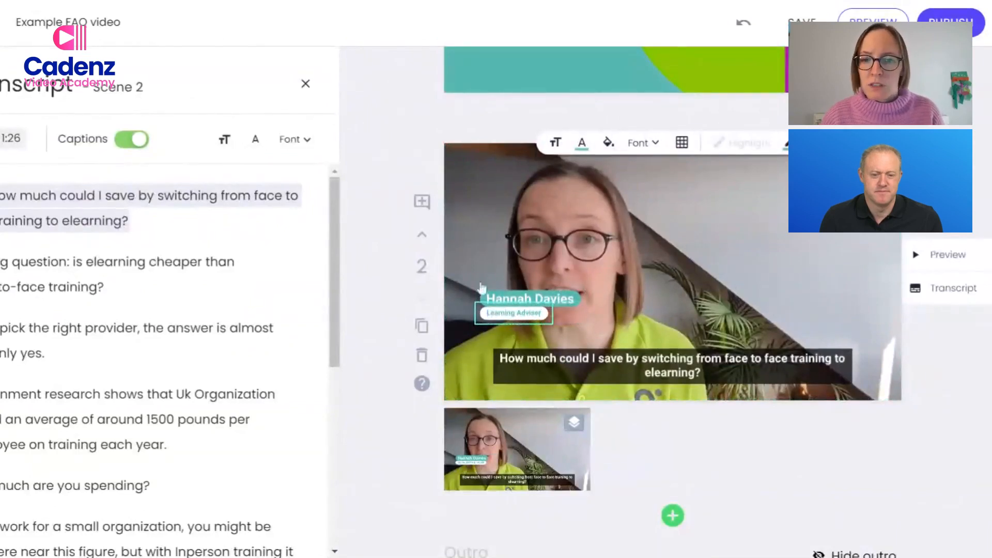
pyautogui.write('r')
# Increase the "Learning Adviser" text by one size and change its text color to the brand green.
pyautogui.click(556, 143)
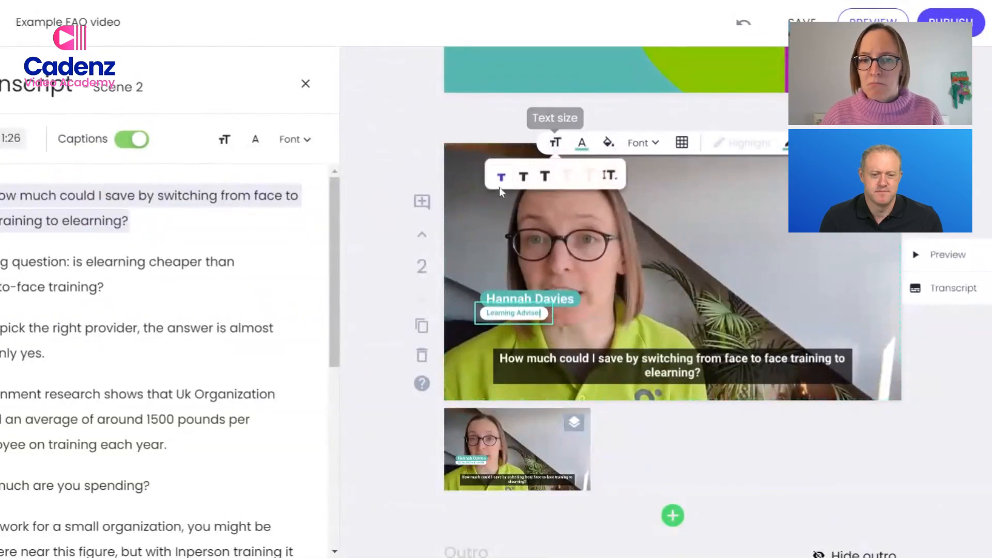
pyautogui.click(525, 178)
pyautogui.click(582, 145)
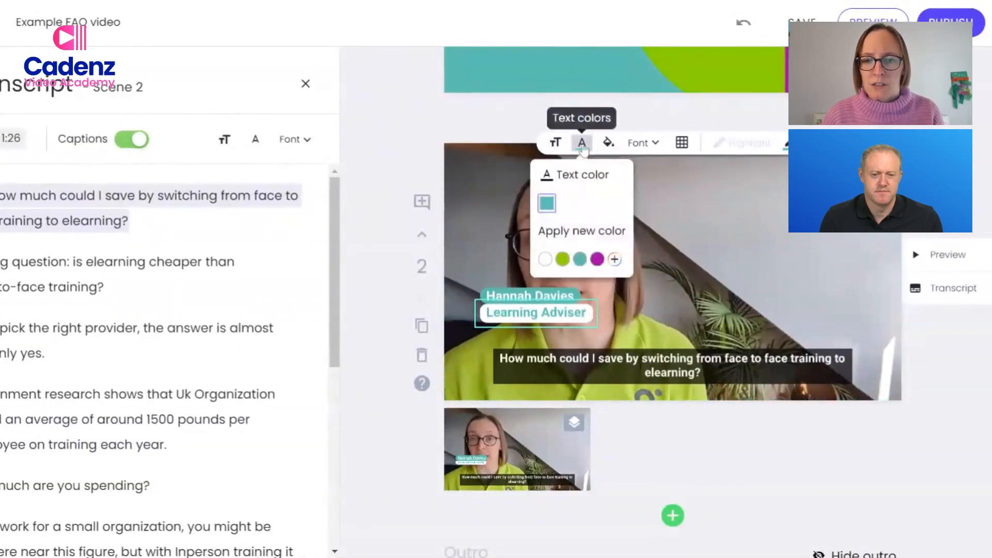
pyautogui.click(562, 259)
# Increase the presenter name's text by one size and reposition the lower third to the bottom-right cell of the scene.
pyautogui.click(553, 201)
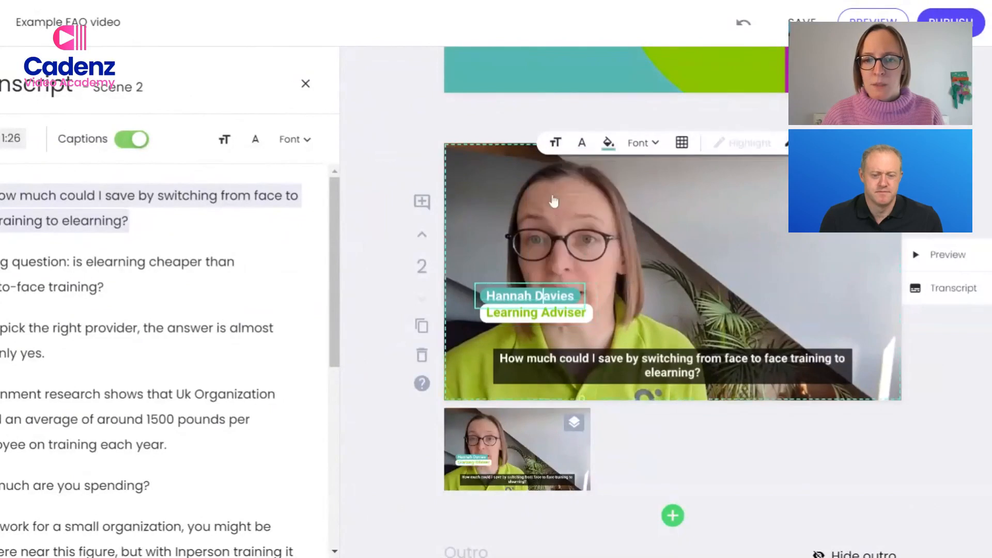
pyautogui.click(556, 142)
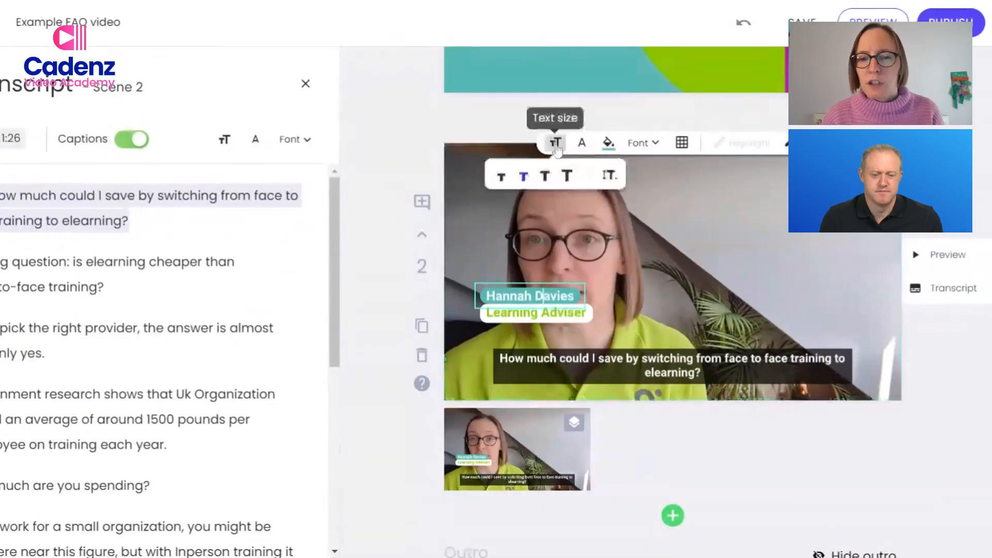
pyautogui.click(545, 177)
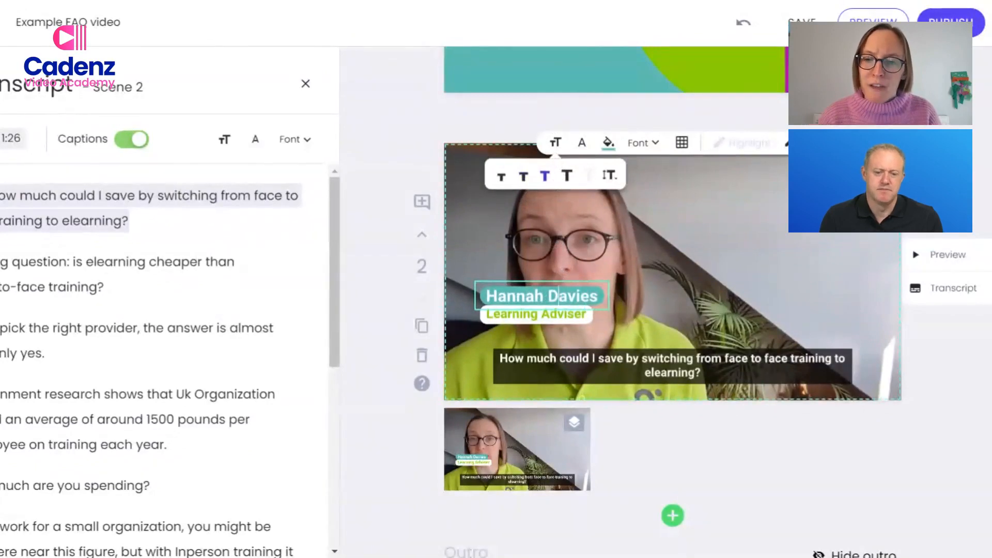
pyautogui.click(682, 143)
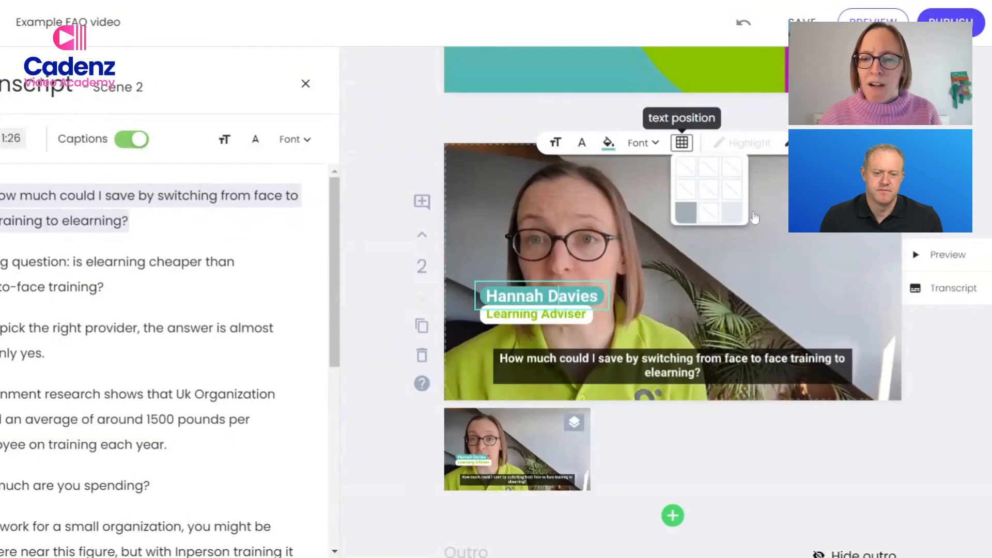
pyautogui.click(731, 212)
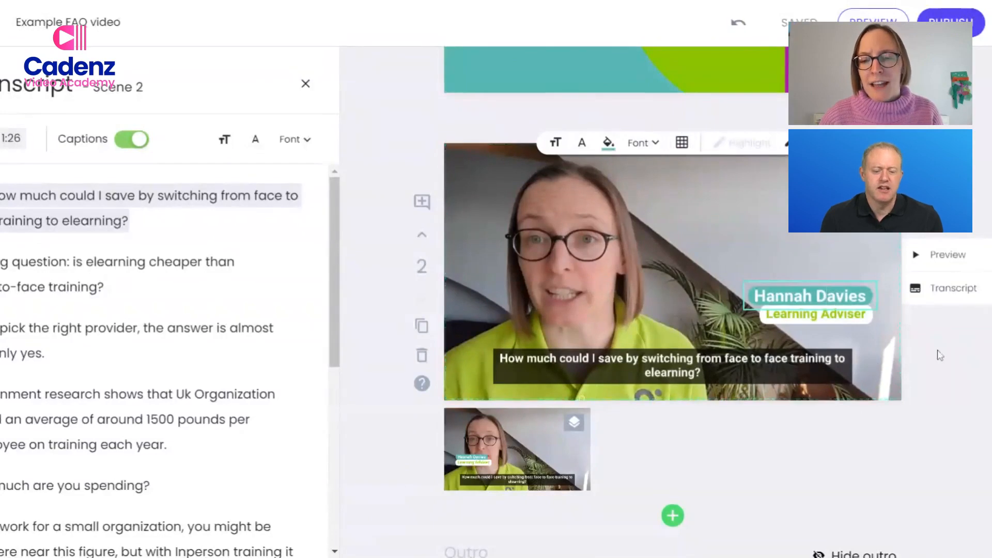
pyautogui.click(946, 375)
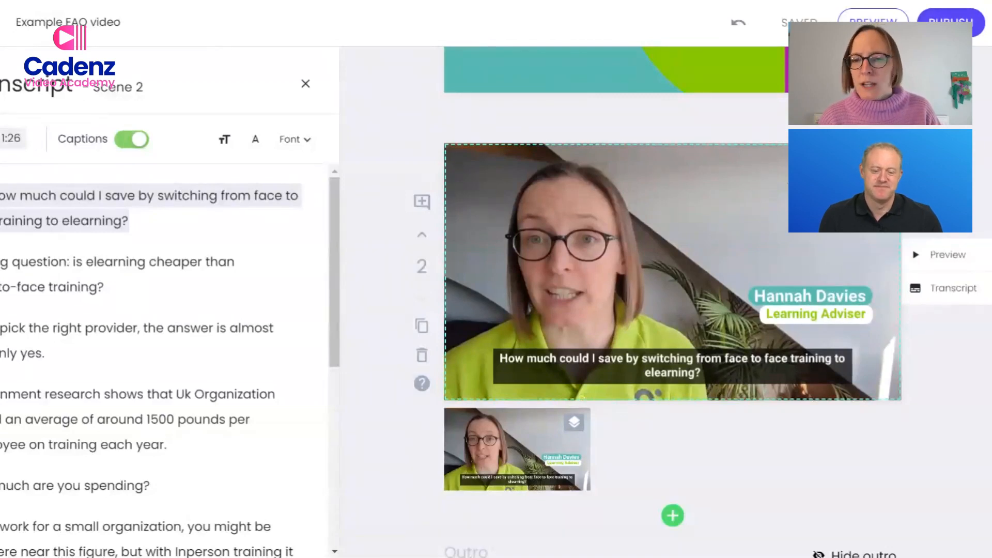
# Trim the scene 2 clip to start at 00:13.5 and end at 01:22.9.
pyautogui.click(708, 240)
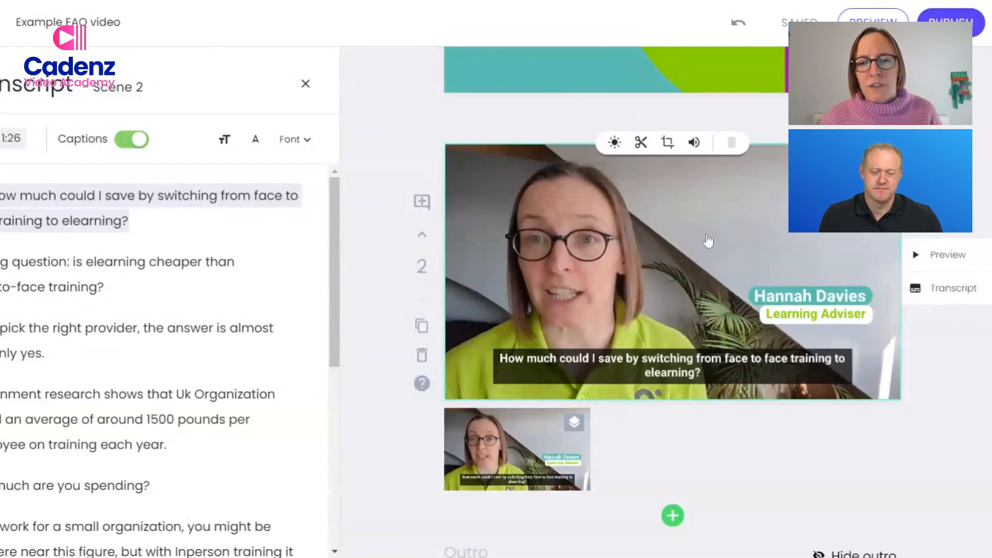
pyautogui.click(641, 142)
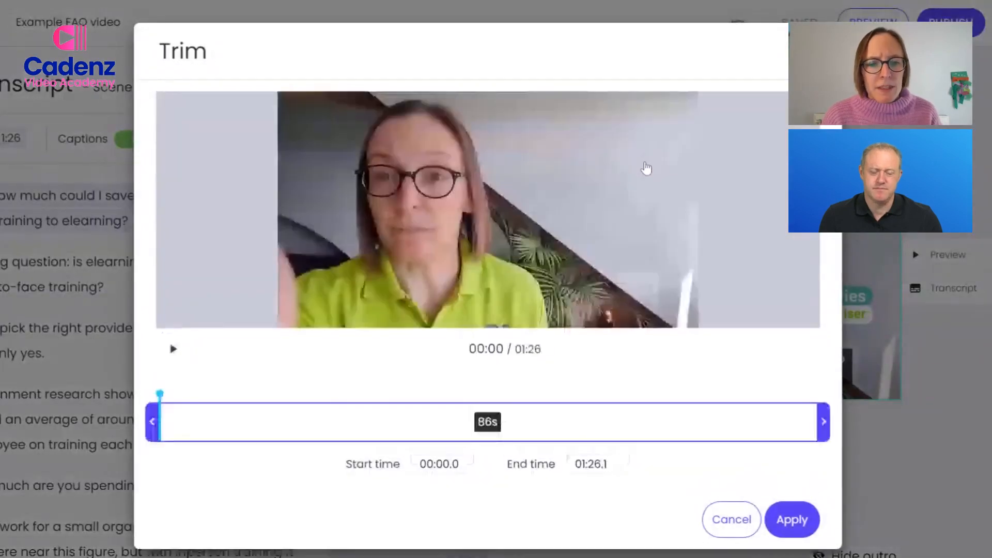
pyautogui.moveTo(152, 422); pyautogui.dragTo(209, 421)
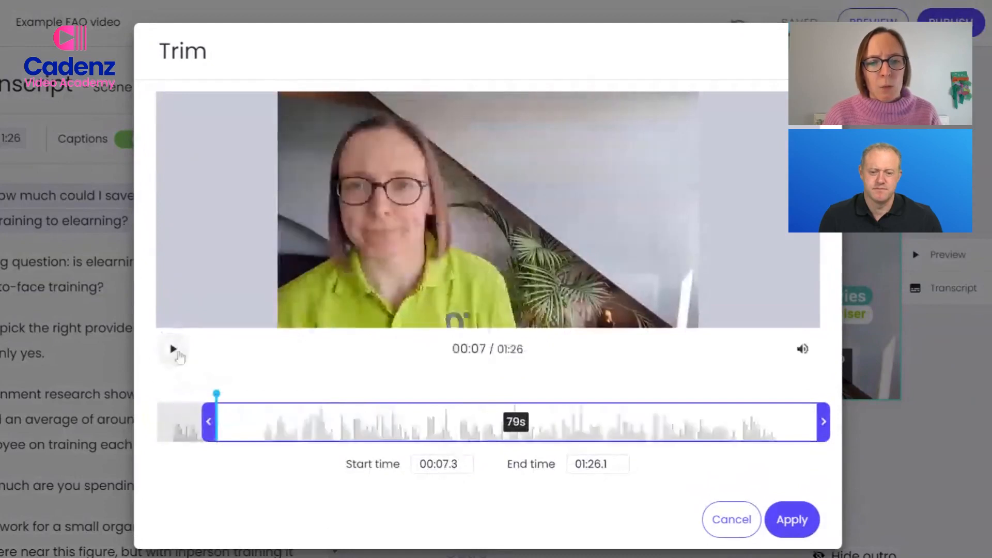
pyautogui.moveTo(209, 421); pyautogui.dragTo(252, 422)
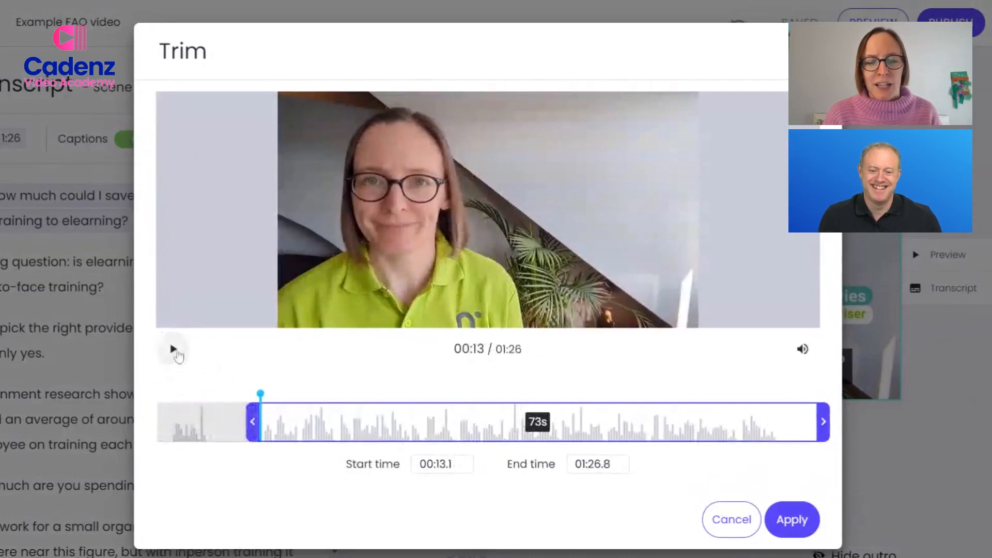
pyautogui.click(174, 349)
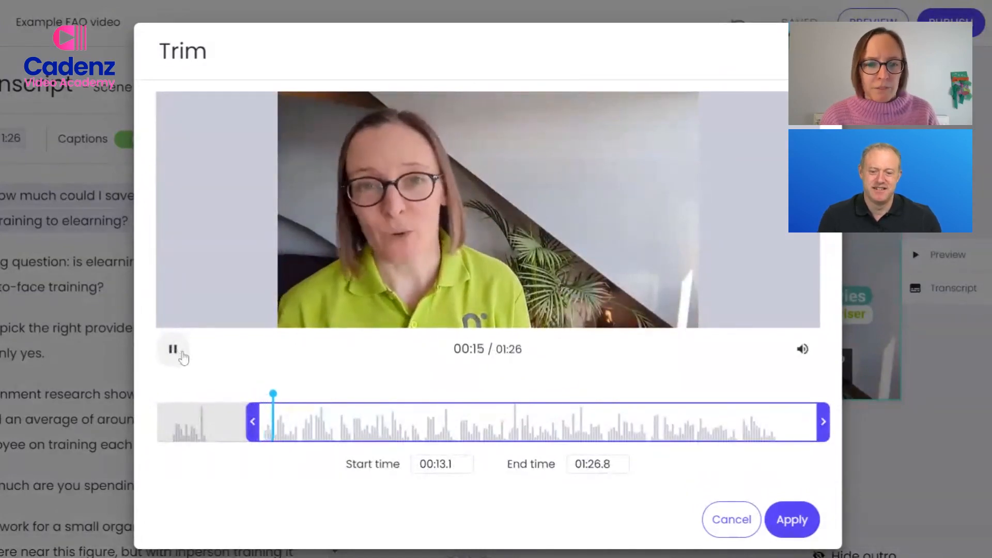
pyautogui.click(180, 352)
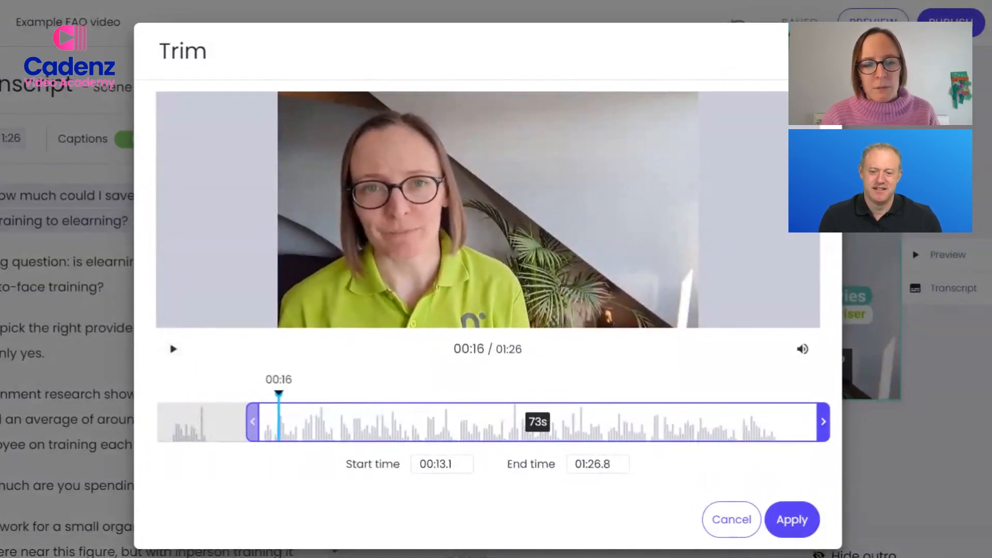
pyautogui.moveTo(252, 421); pyautogui.dragTo(256, 422)
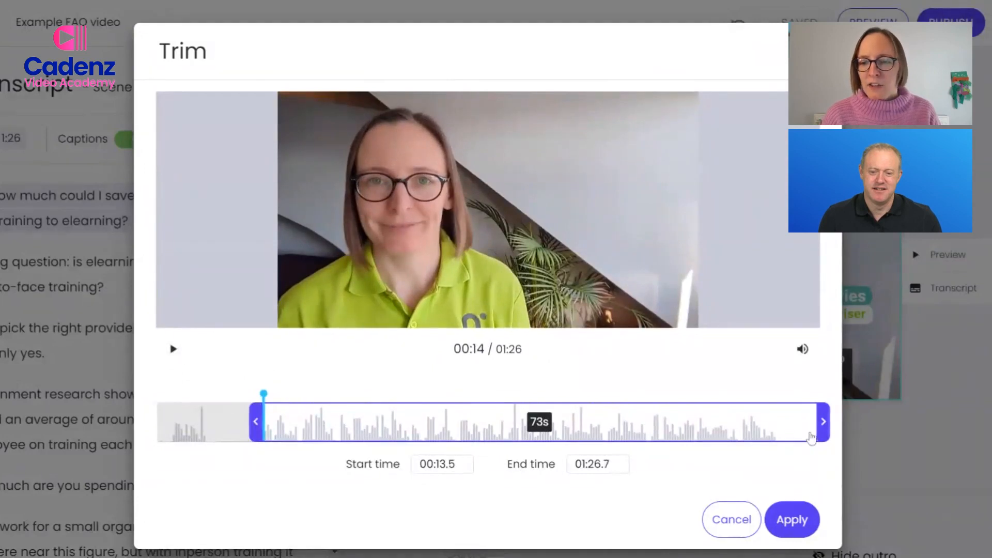
pyautogui.moveTo(822, 422); pyautogui.dragTo(799, 421)
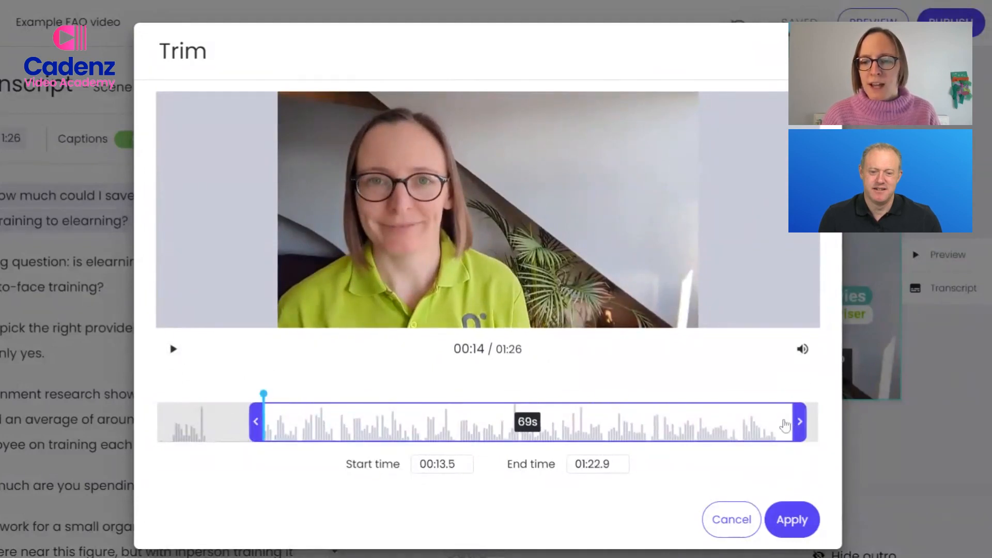
pyautogui.click(783, 422)
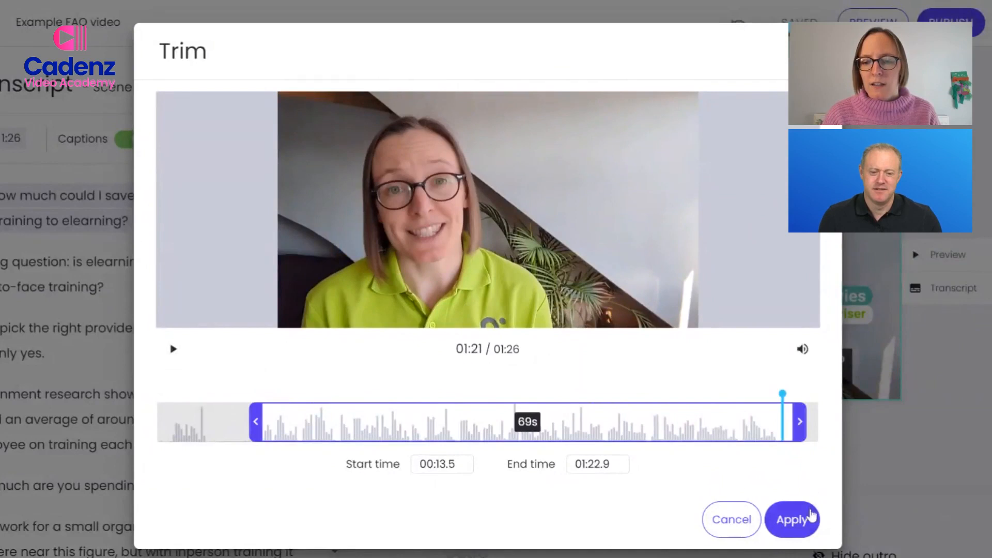
pyautogui.click(796, 522)
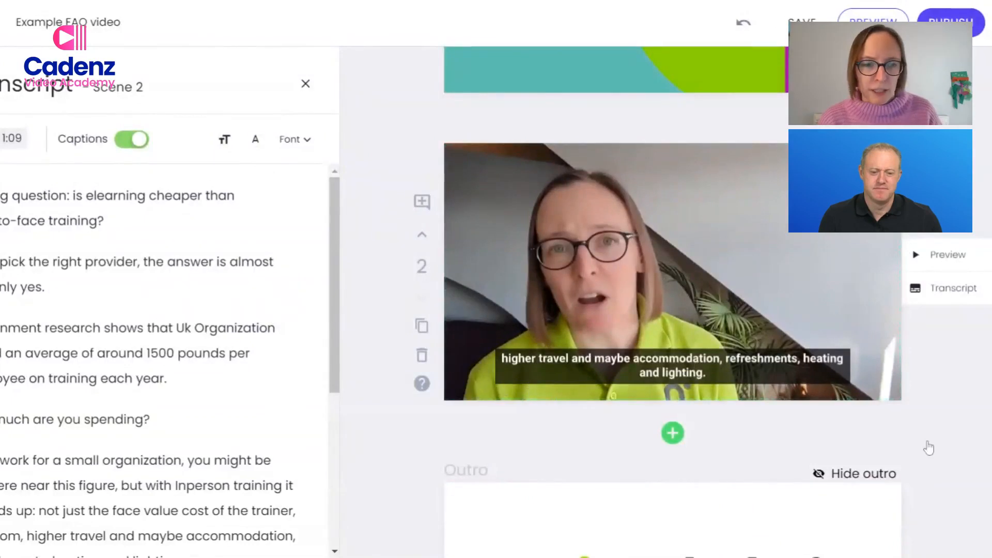
pyautogui.click(69, 200)
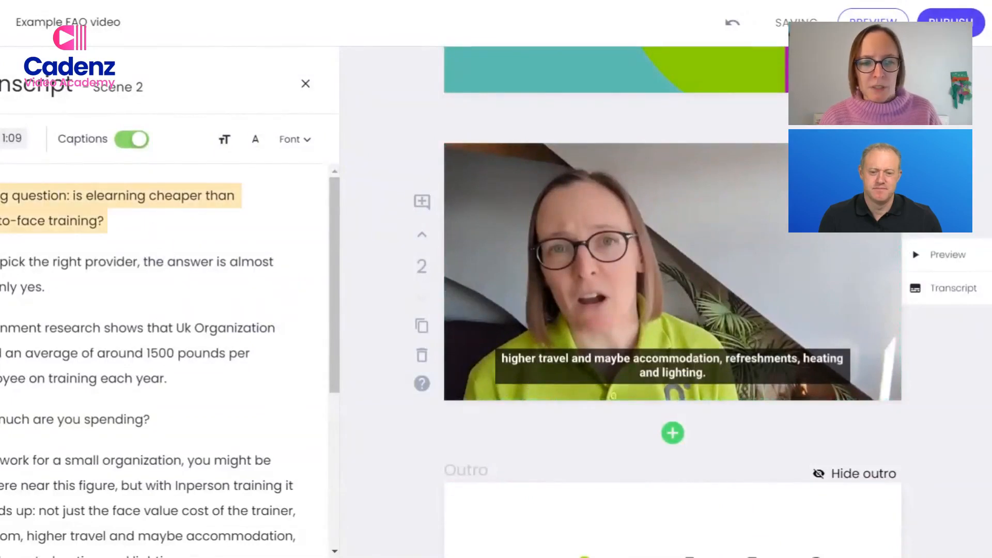
pyautogui.click(71, 227)
pyautogui.click(194, 242)
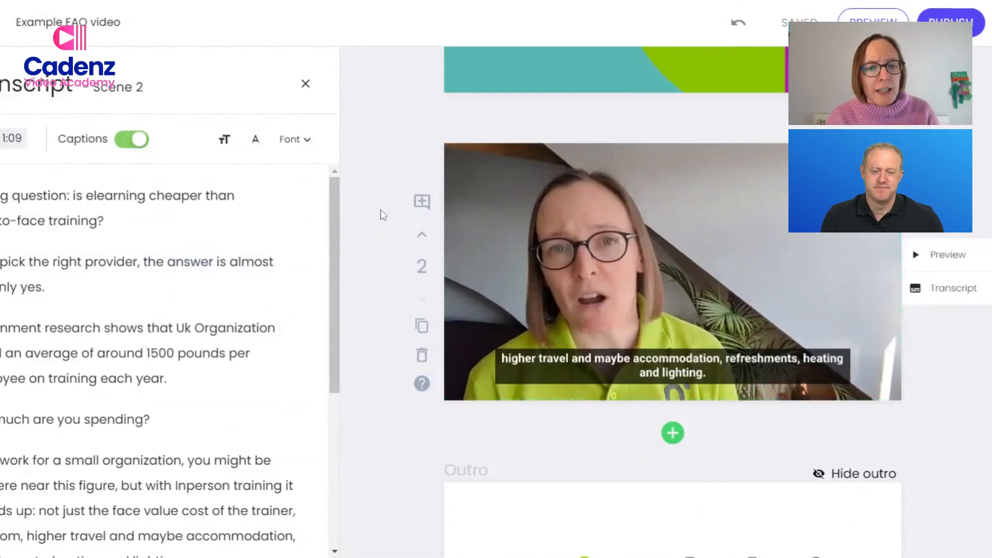
# Add a Text Callout overlay to the transcript sentence about government research on average training spend per employee.
pyautogui.scroll(-1, 335, 211)
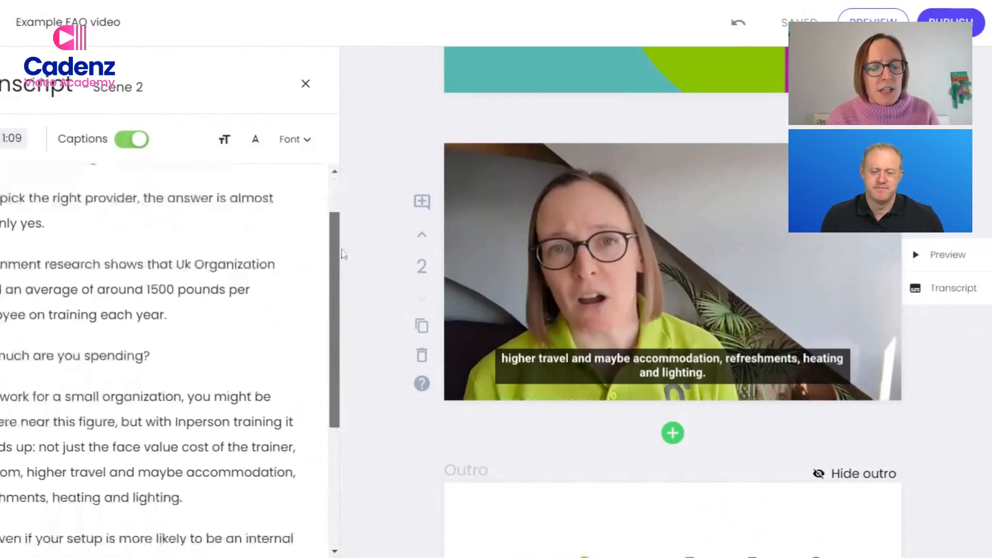
pyautogui.scroll(-1, 342, 253)
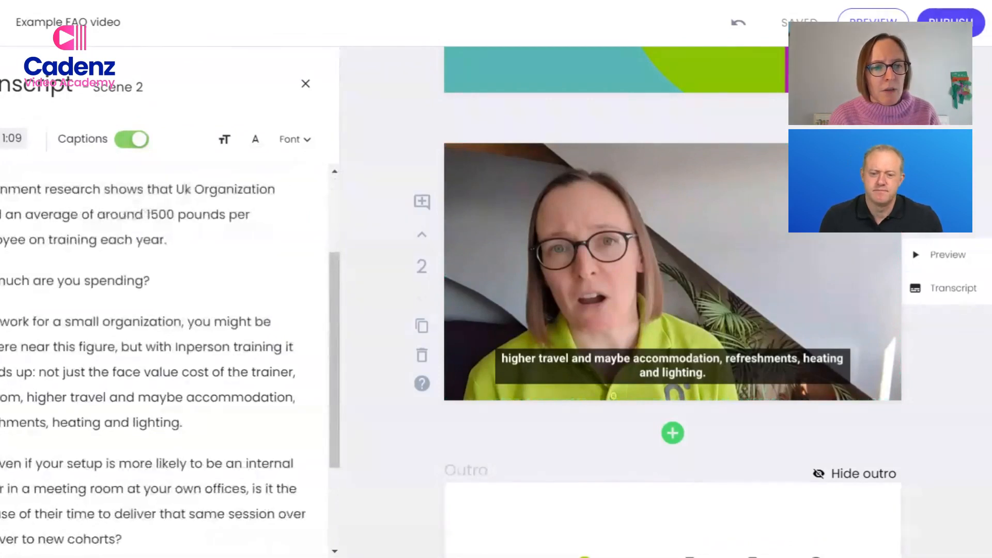
pyautogui.moveTo(8, 189); pyautogui.dragTo(173, 248)
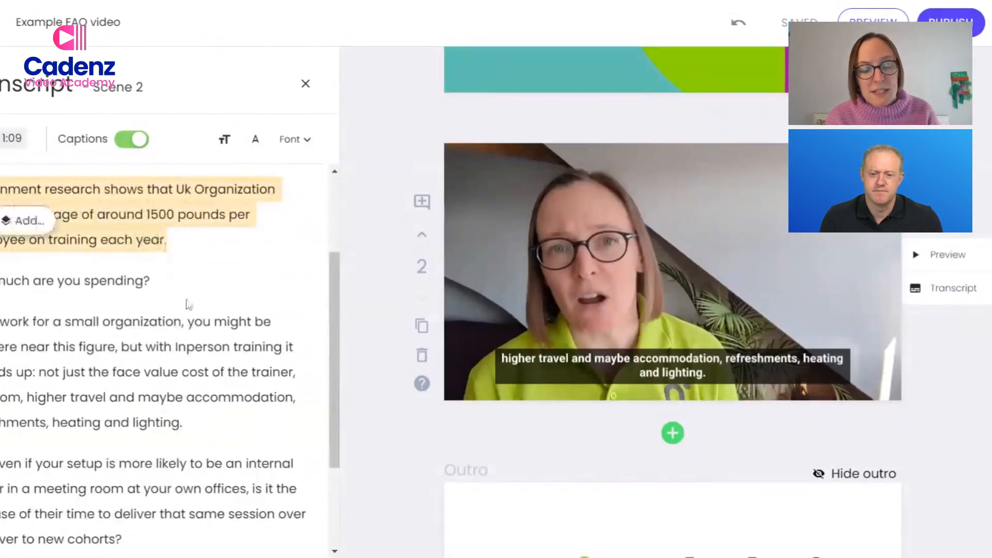
pyautogui.click(31, 221)
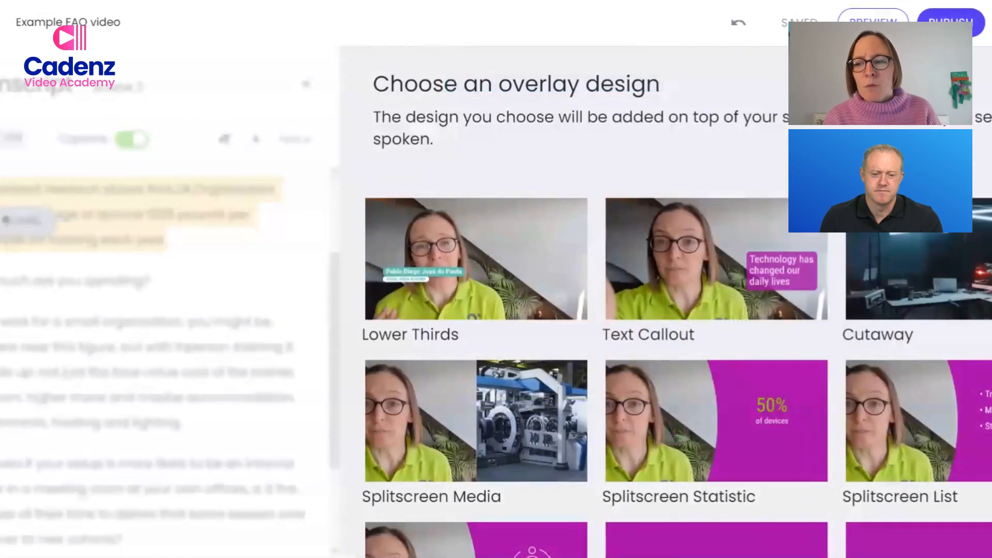
pyautogui.scroll(-5, 594, 310)
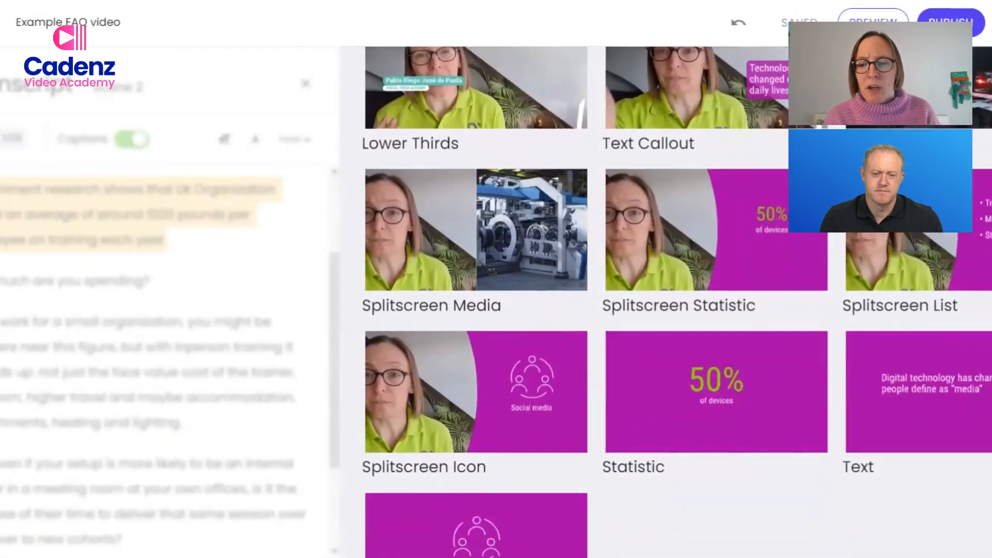
pyautogui.scroll(2, 594, 310)
pyautogui.scroll(2, 459, 203)
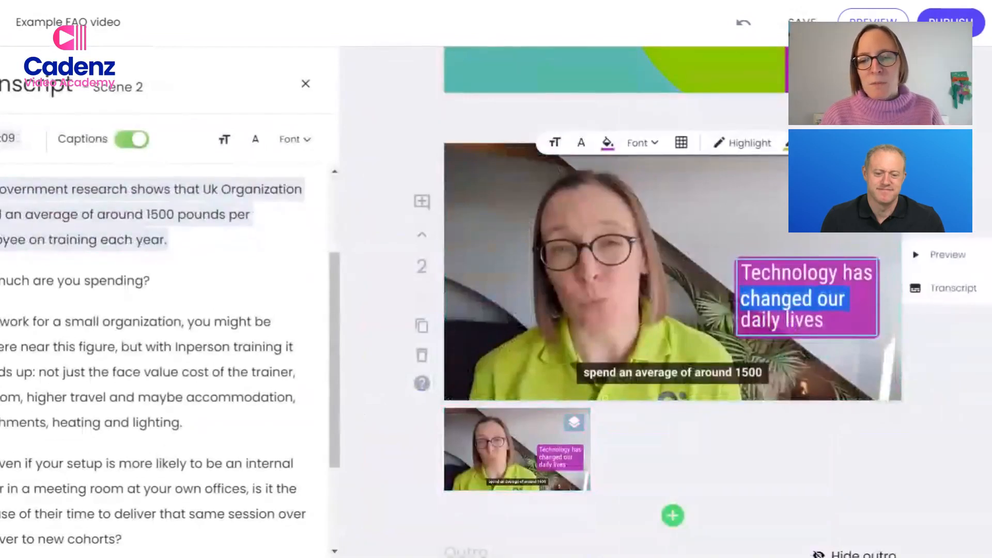
# Replace the scene 2 callout's placeholder text with "£1500 per employee per year".
pyautogui.moveTo(829, 324); pyautogui.dragTo(732, 272)
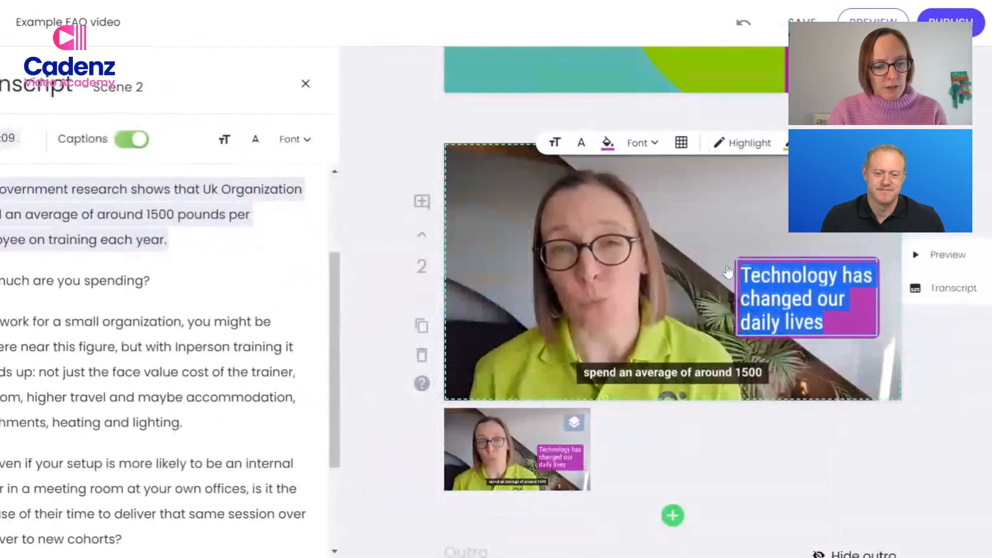
pyautogui.write('£15')
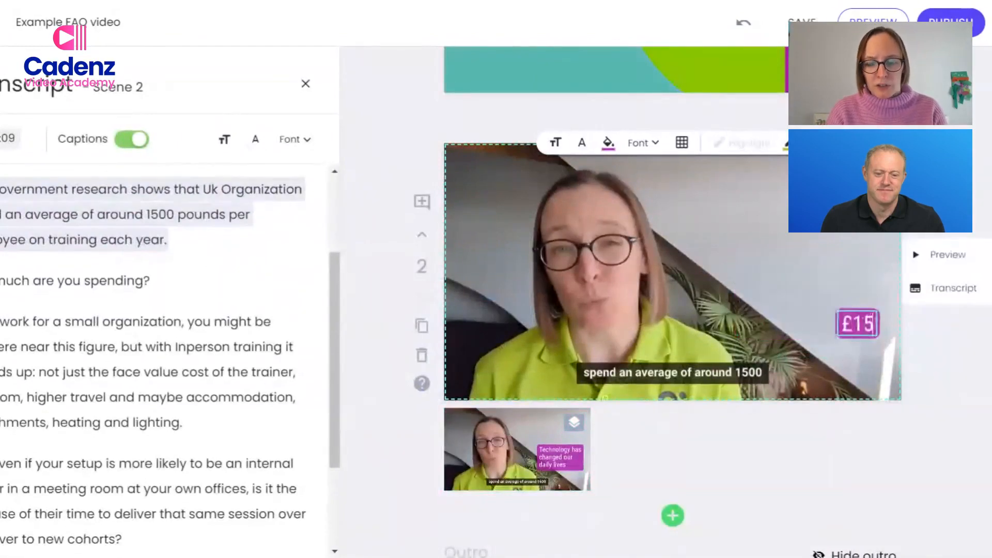
pyautogui.write('00 per em')
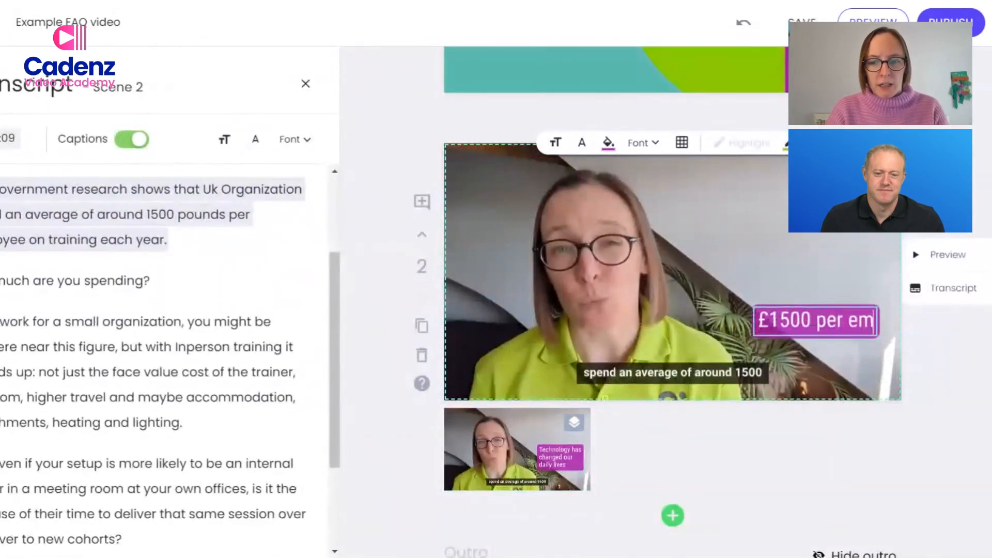
pyautogui.write('ployee per year')
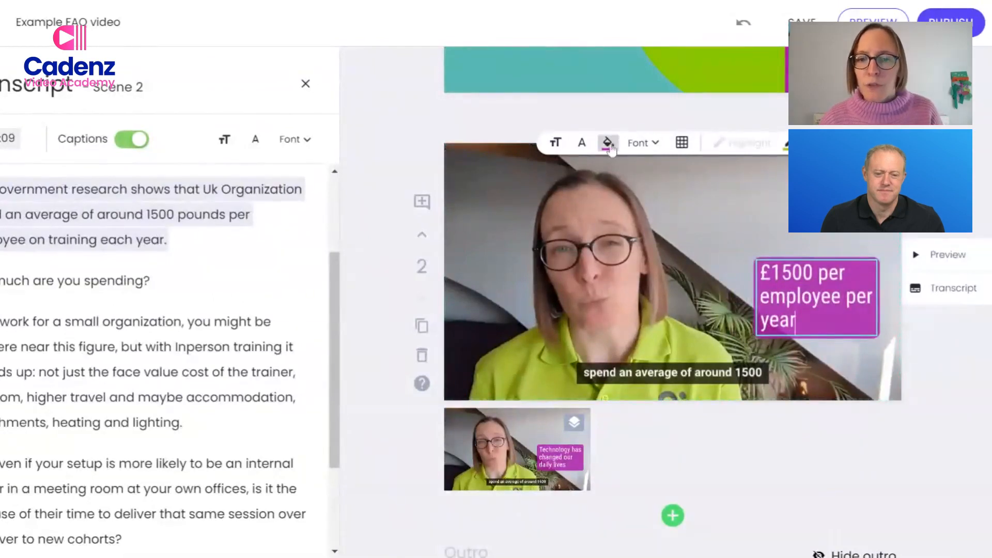
# Set the callout's font to Roboto Bold and its background to the brand green.
pyautogui.click(641, 143)
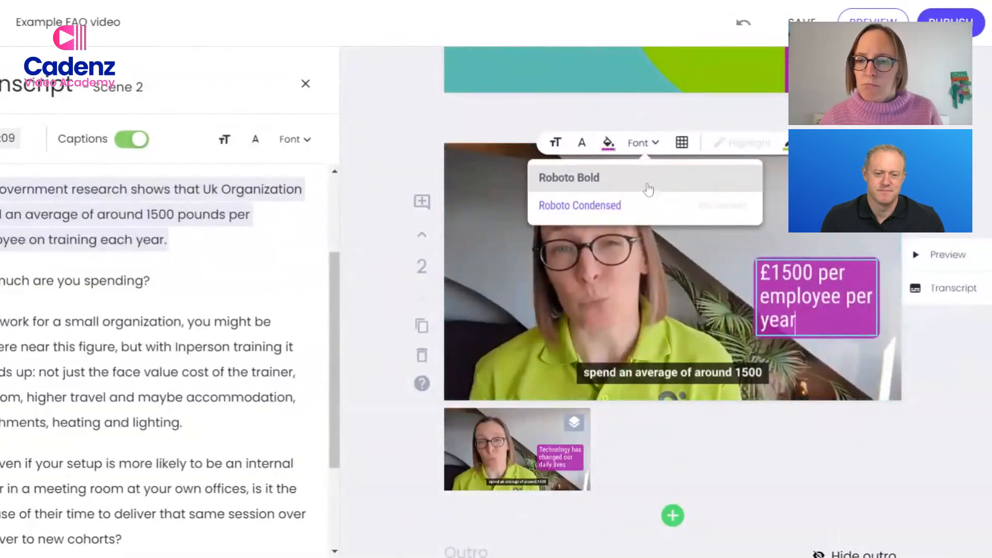
pyautogui.click(608, 143)
pyautogui.click(588, 259)
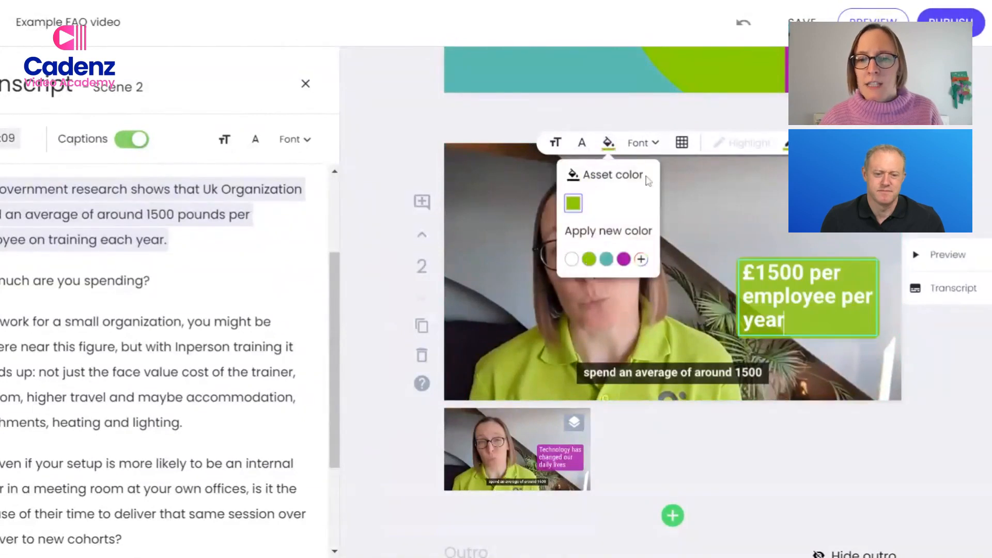
# Reposition the callout to the top-right cell of the scene's text position grid.
pyautogui.click(682, 143)
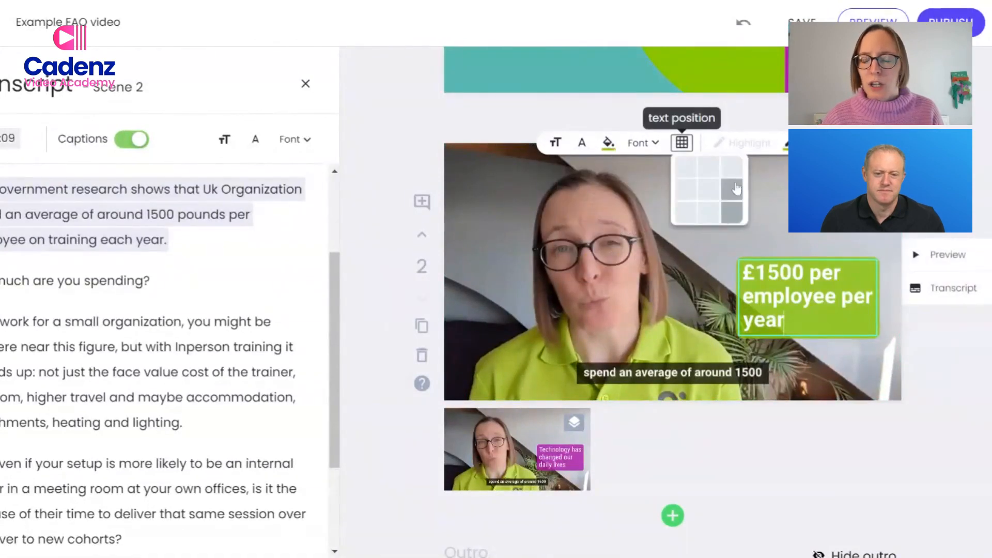
pyautogui.click(678, 196)
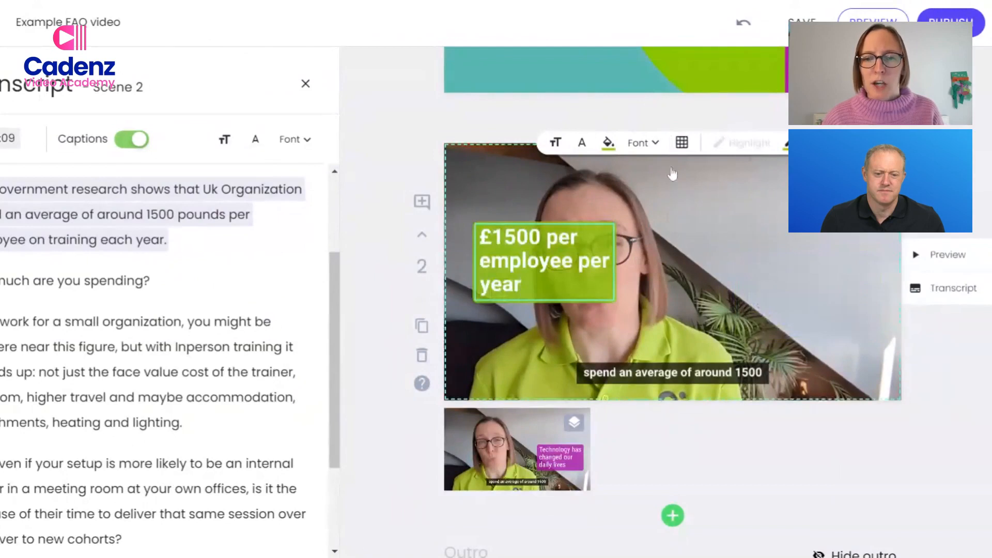
pyautogui.click(682, 143)
pyautogui.click(731, 175)
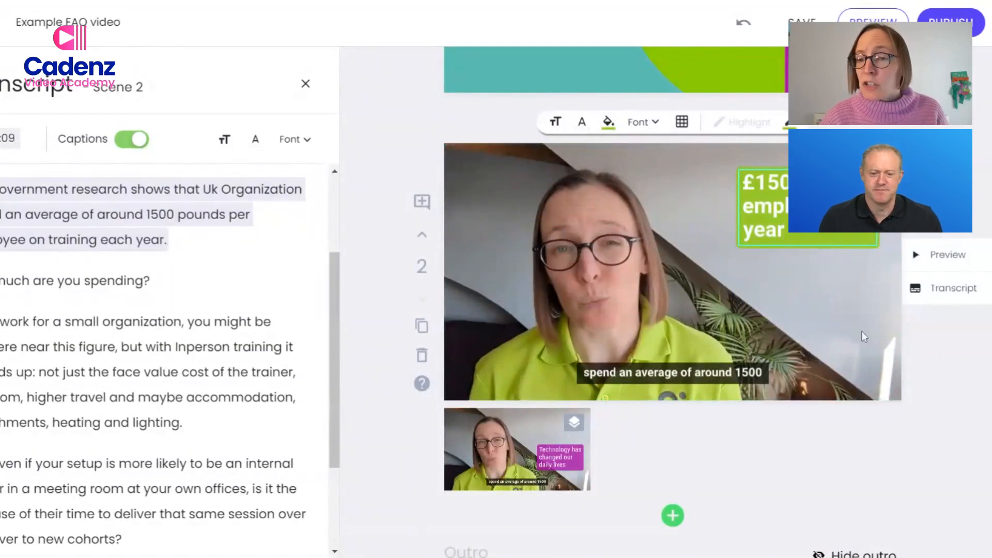
pyautogui.click(718, 445)
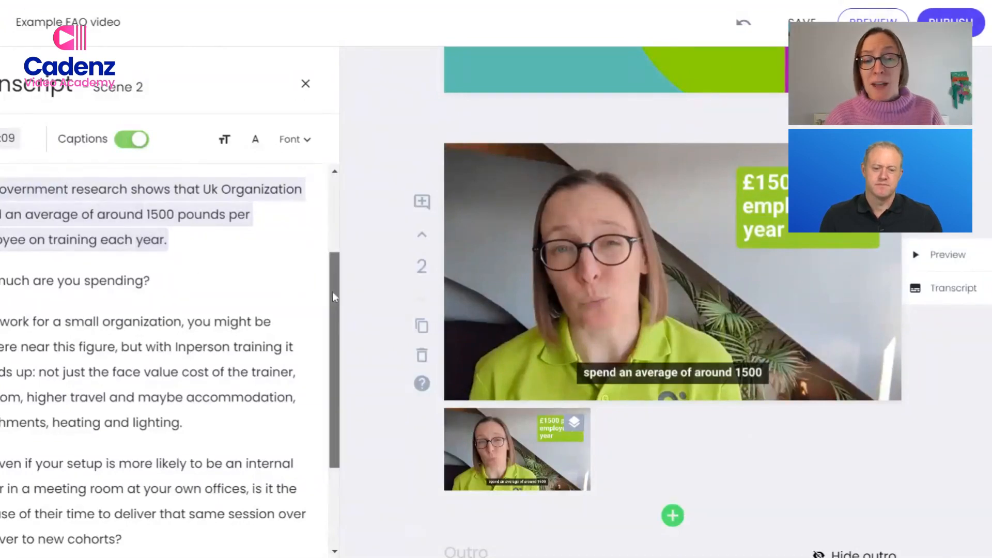
# Review the title, answer and outro scenes, and preview the draft video.
pyautogui.scroll(-3, 333, 291)
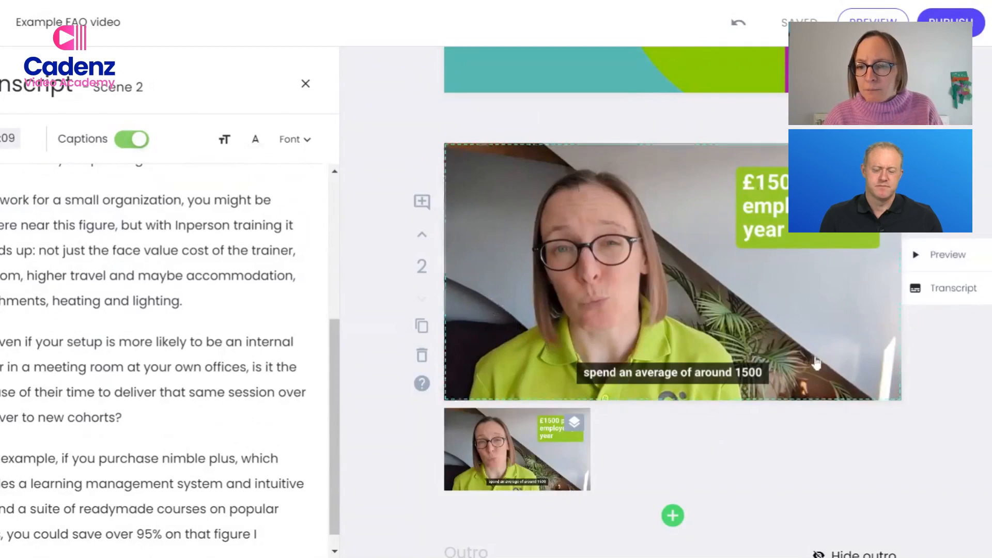
pyautogui.scroll(-1, 942, 271)
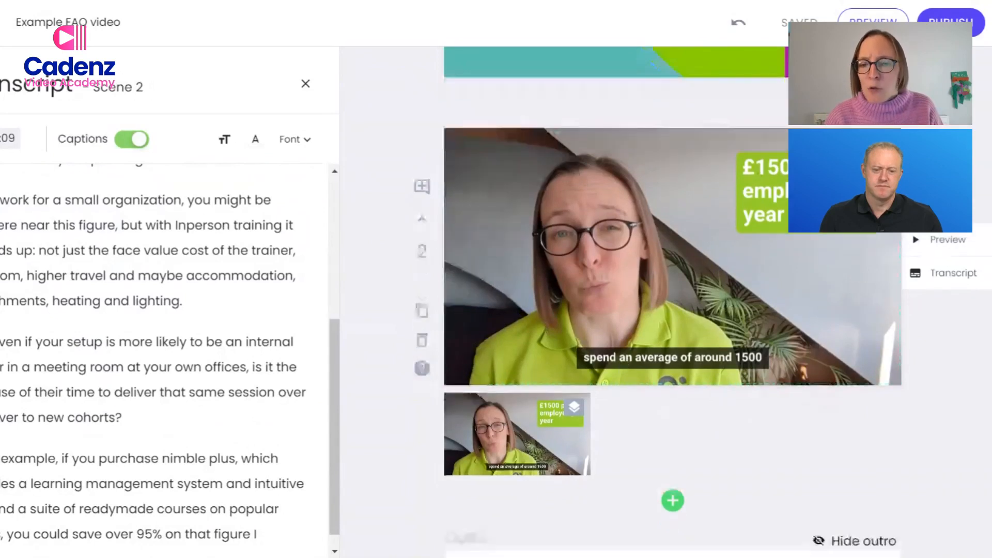
pyautogui.scroll(-6, 600, 148)
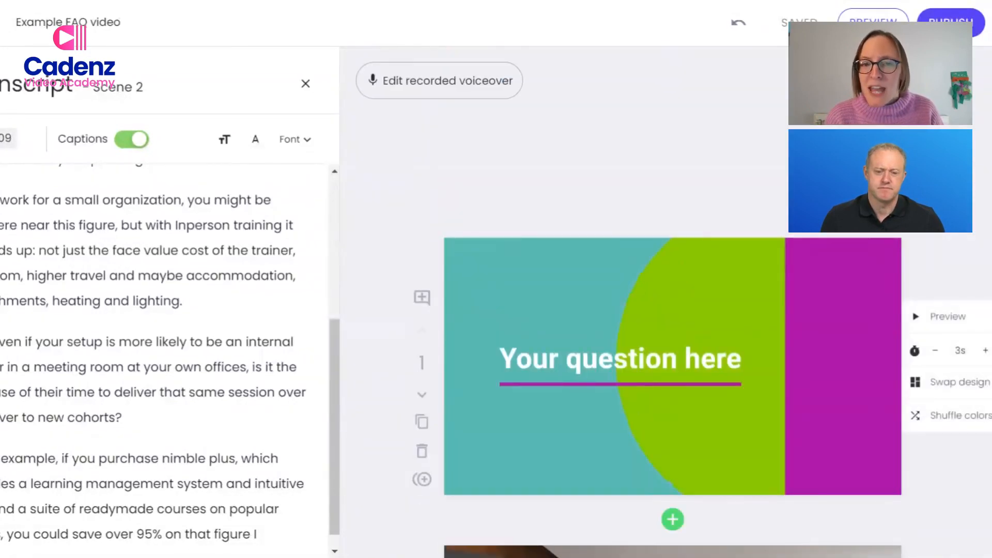
pyautogui.scroll(-3, 671, 310)
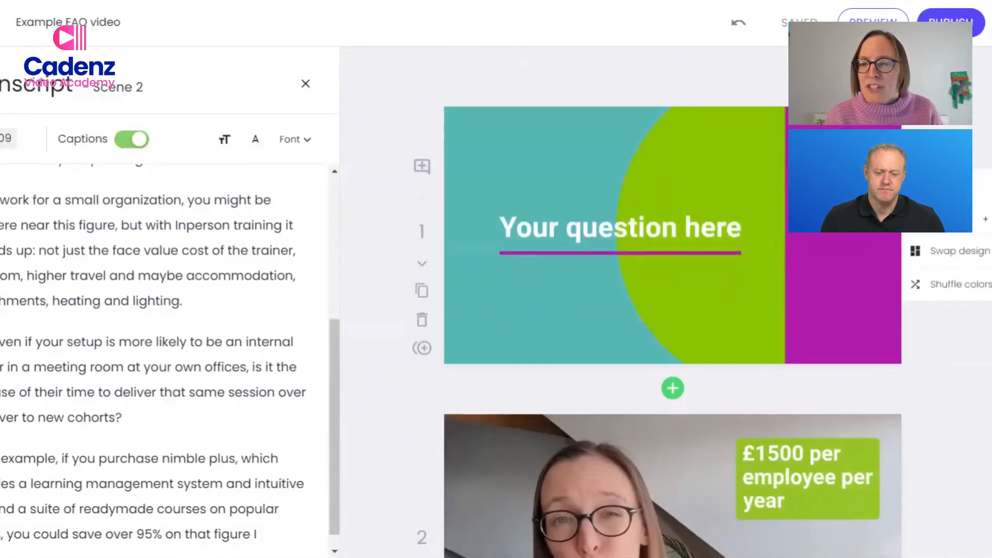
pyautogui.scroll(3, 671, 310)
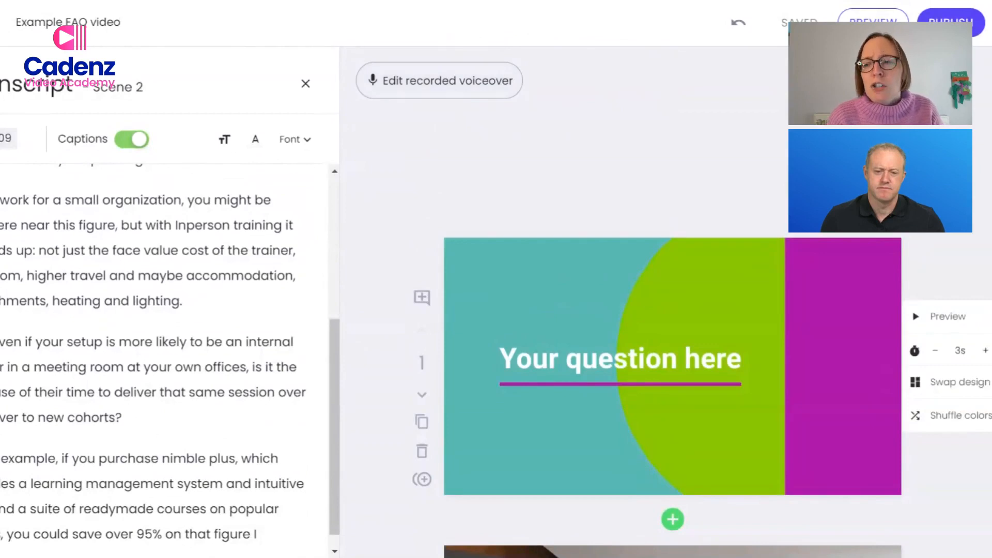
pyautogui.scroll(-1, 736, 277)
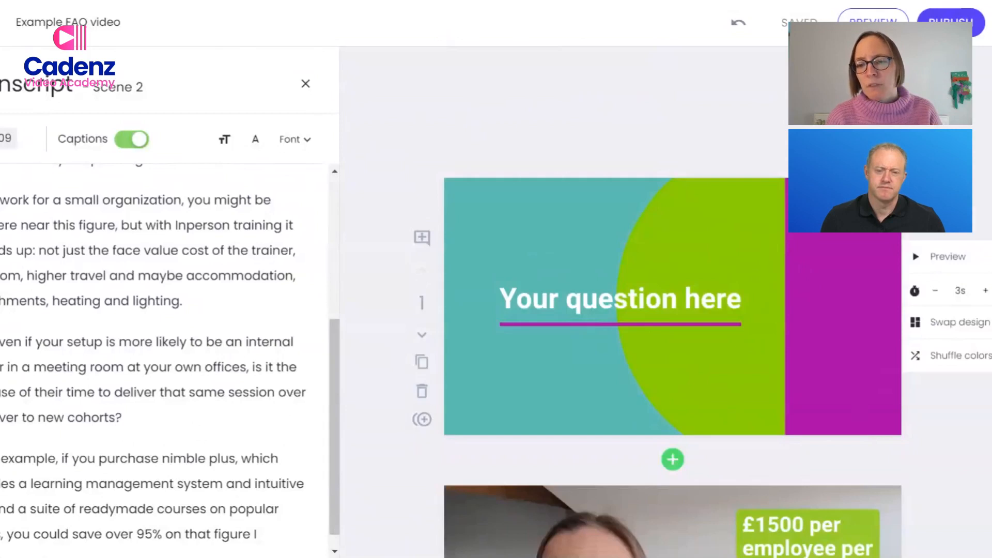
pyautogui.scroll(-6, 795, 296)
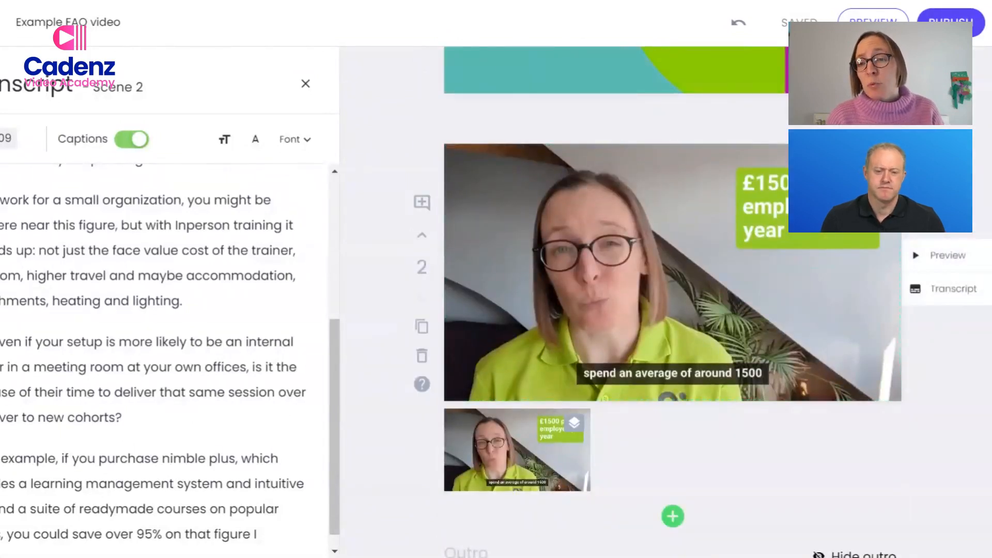
pyautogui.click(873, 18)
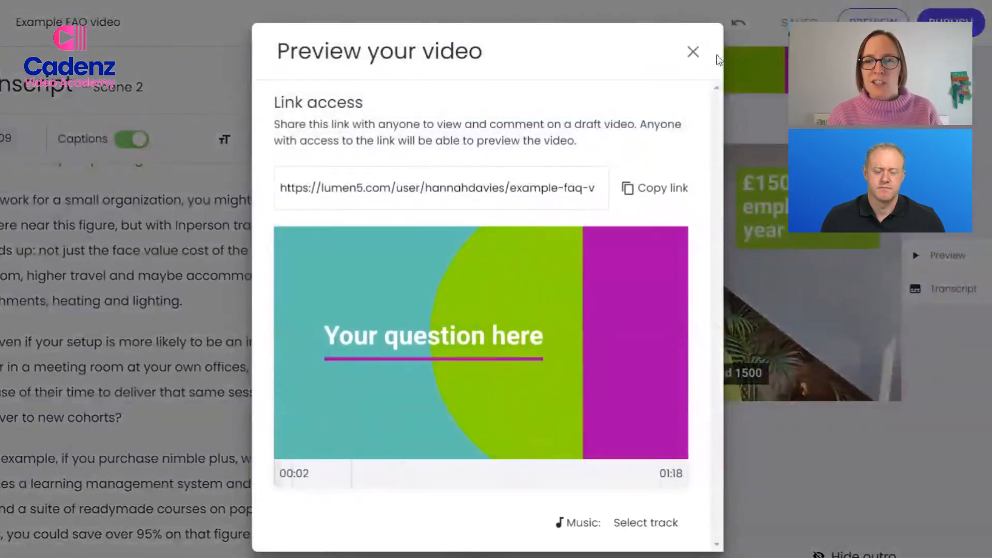
pyautogui.click(692, 51)
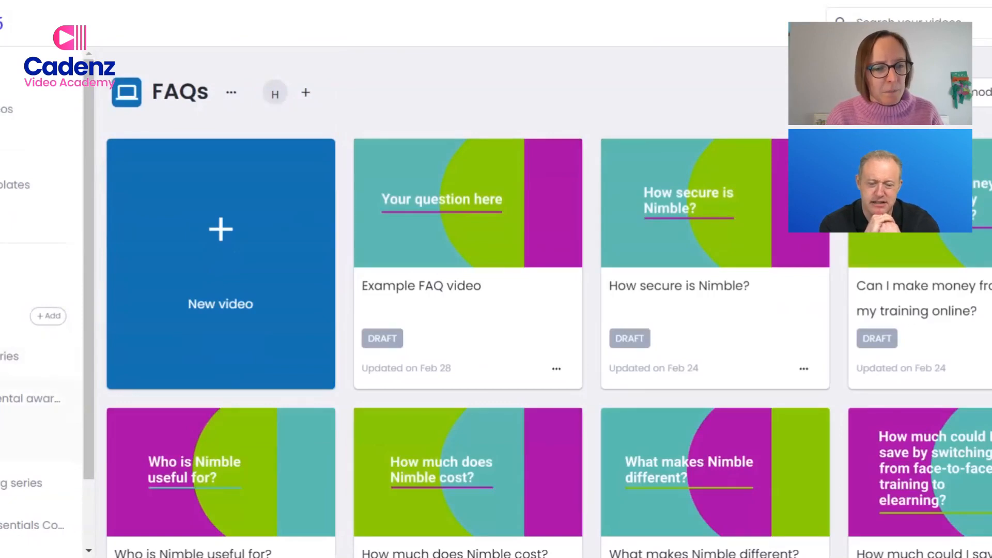
# Switch to the Franchising series folder and open its Franchising cost video for editing.
pyautogui.scroll(-2, 14, 440)
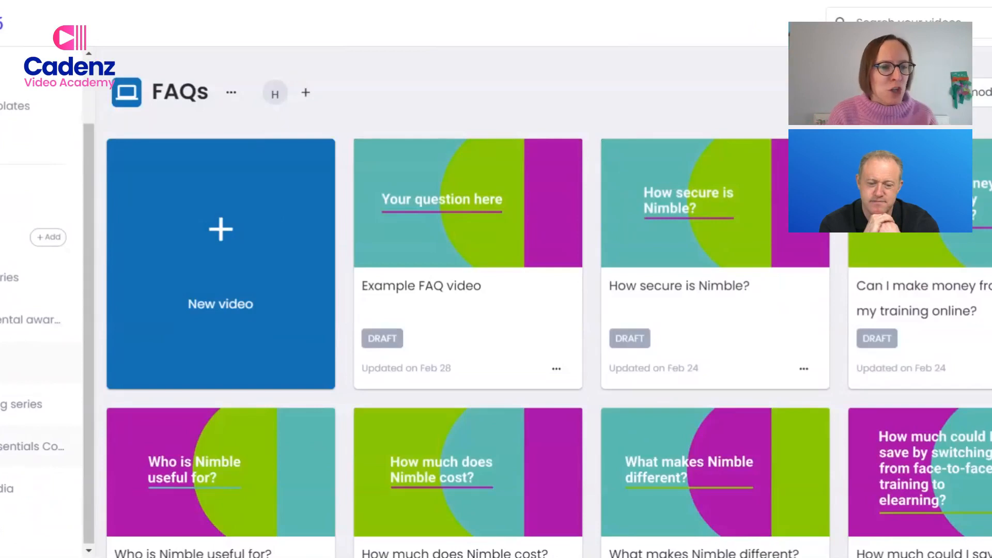
pyautogui.click(83, 413)
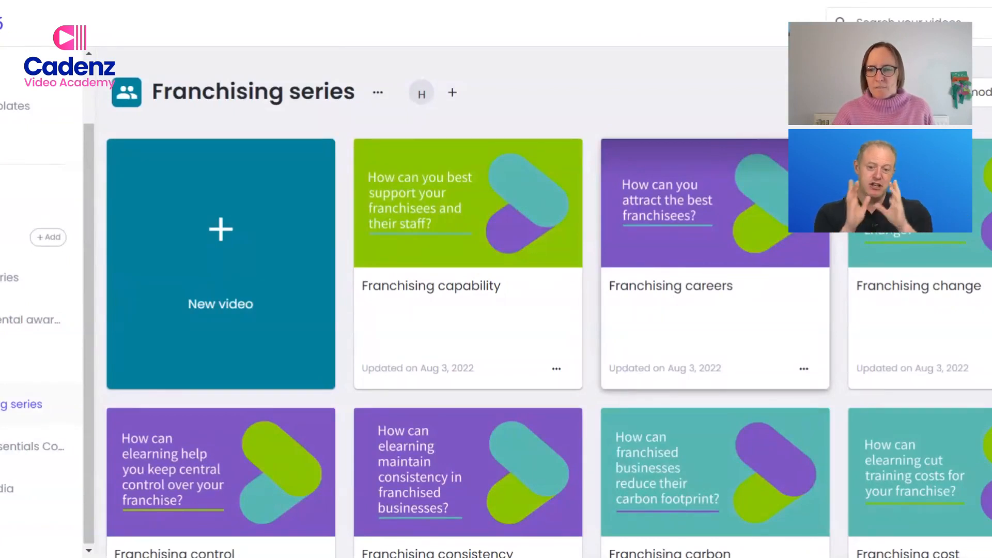
pyautogui.scroll(-1, 646, 333)
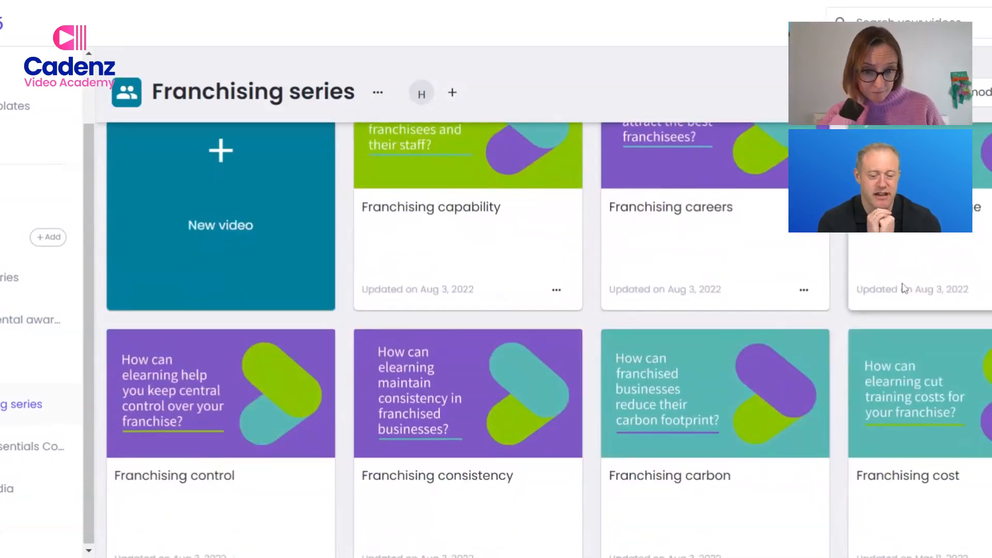
pyautogui.scroll(1, 898, 282)
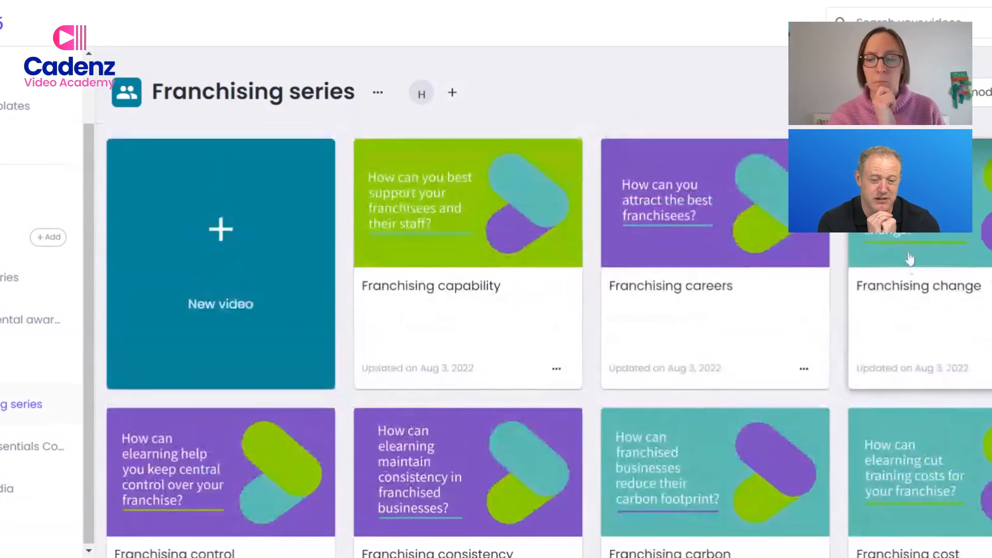
pyautogui.moveTo(912, 259)
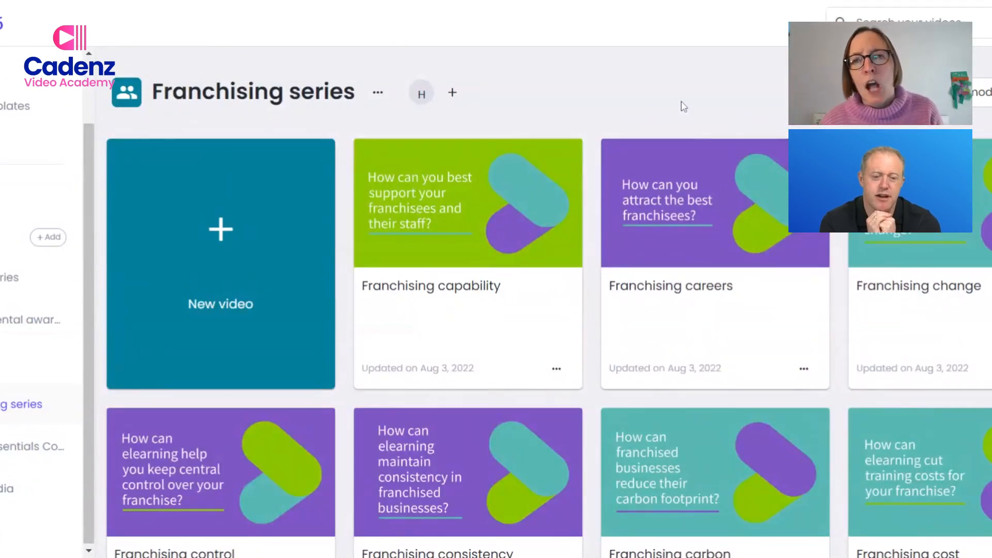
pyautogui.scroll(-2, 961, 485)
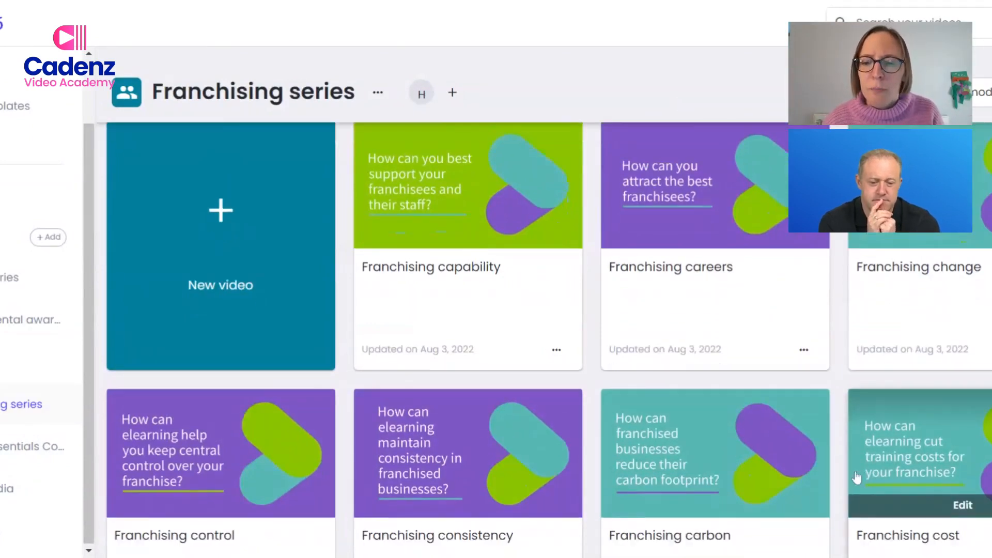
pyautogui.click(949, 378)
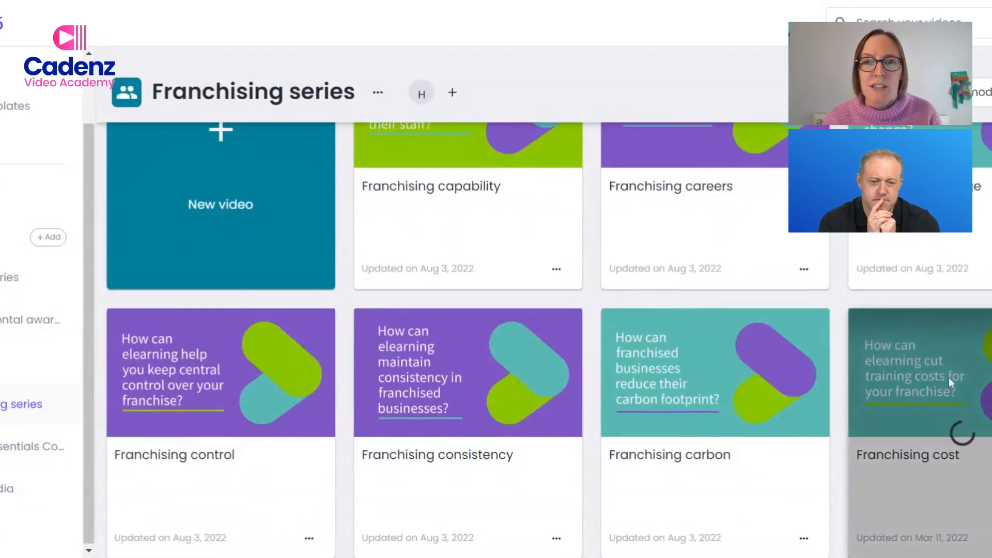
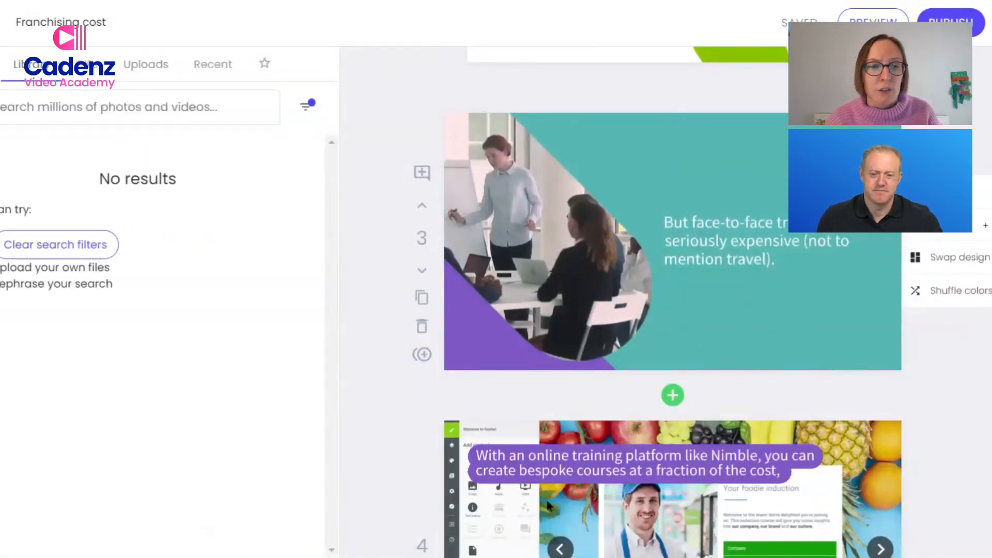
# Examine the recommended media searches and review the Franchising cost video's scenes from scene 3 through the closing Nimble logo.
pyautogui.click(140, 107)
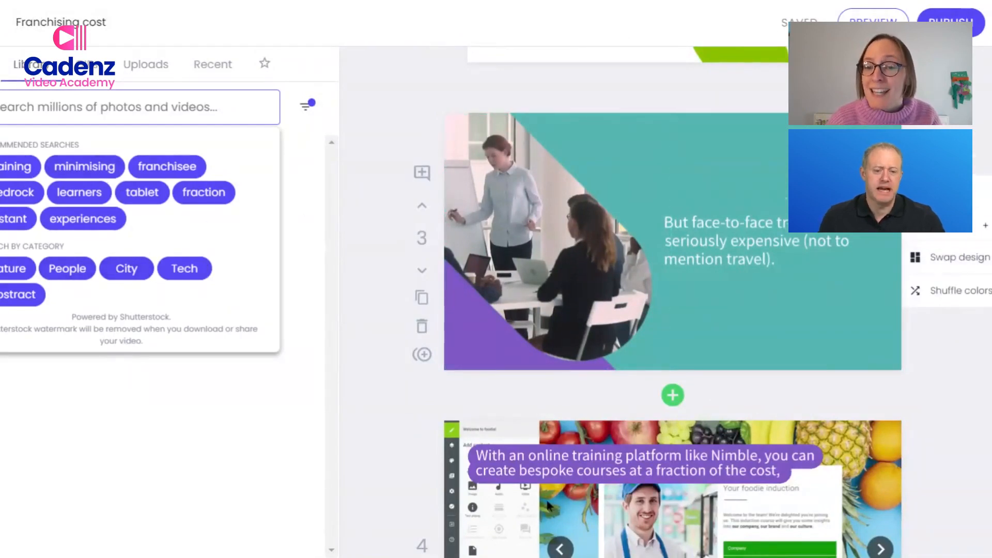
pyautogui.scroll(-4, 799, 287)
pyautogui.scroll(-1, 837, 218)
pyautogui.click(984, 138)
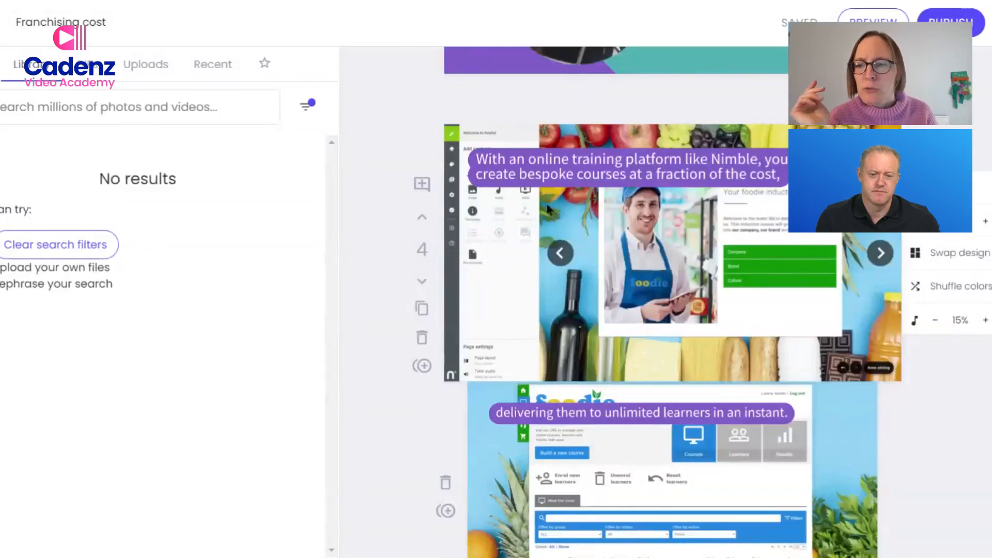
pyautogui.scroll(-10, 549, 208)
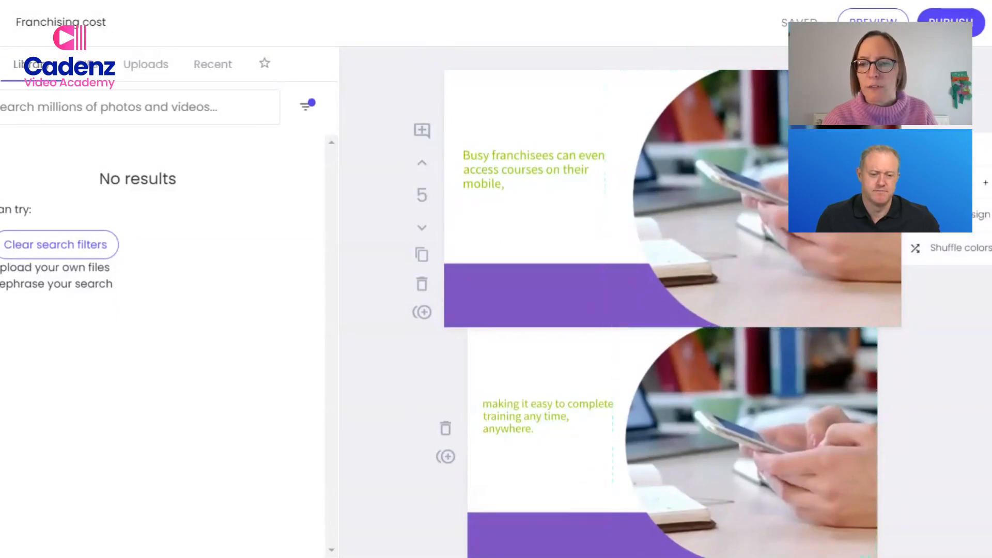
pyautogui.scroll(-5, 672, 302)
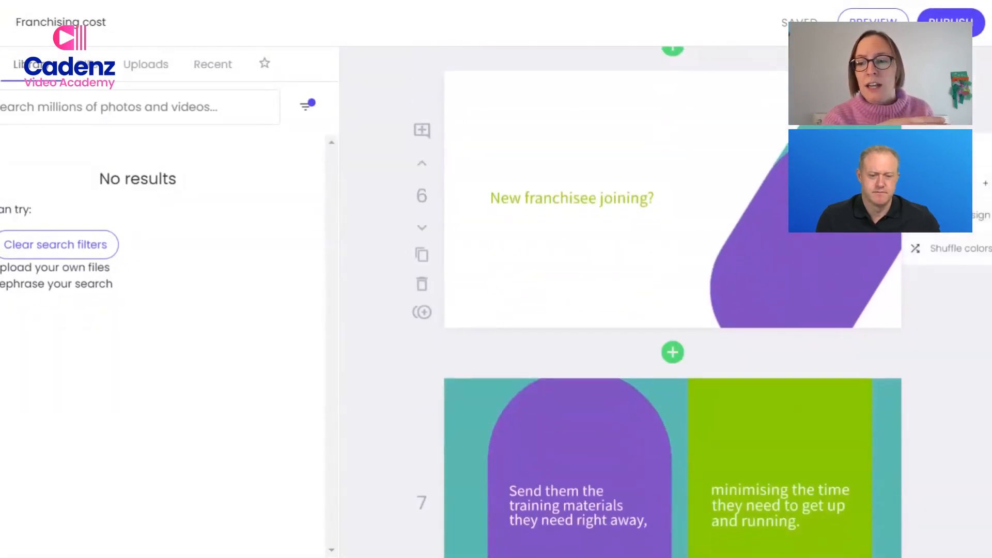
pyautogui.scroll(-5, 672, 302)
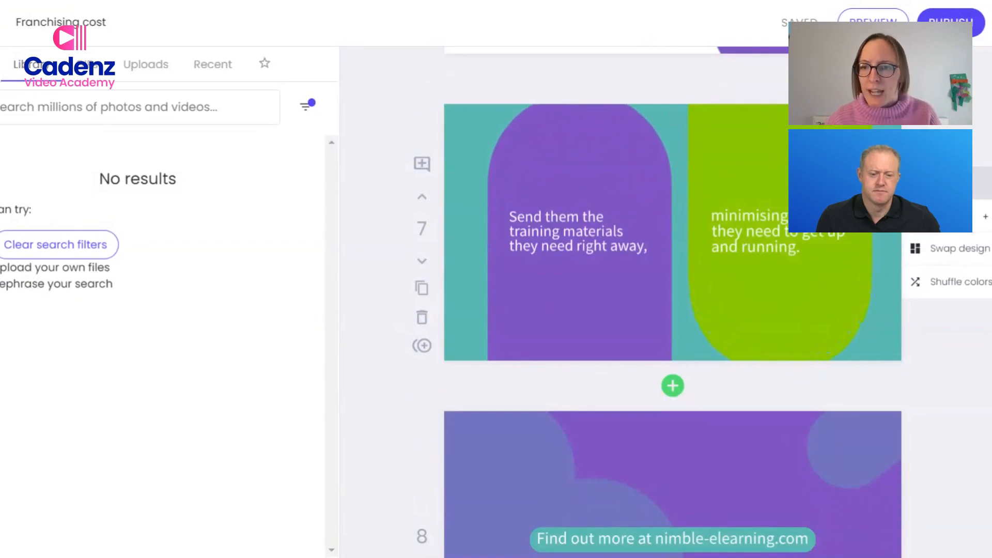
pyautogui.scroll(-5, 671, 300)
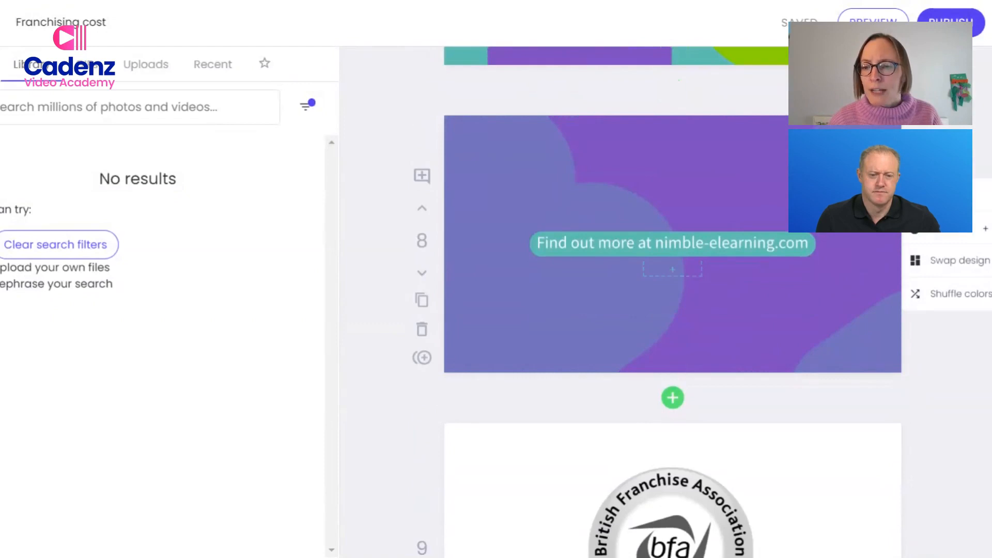
pyautogui.scroll(-5, 679, 223)
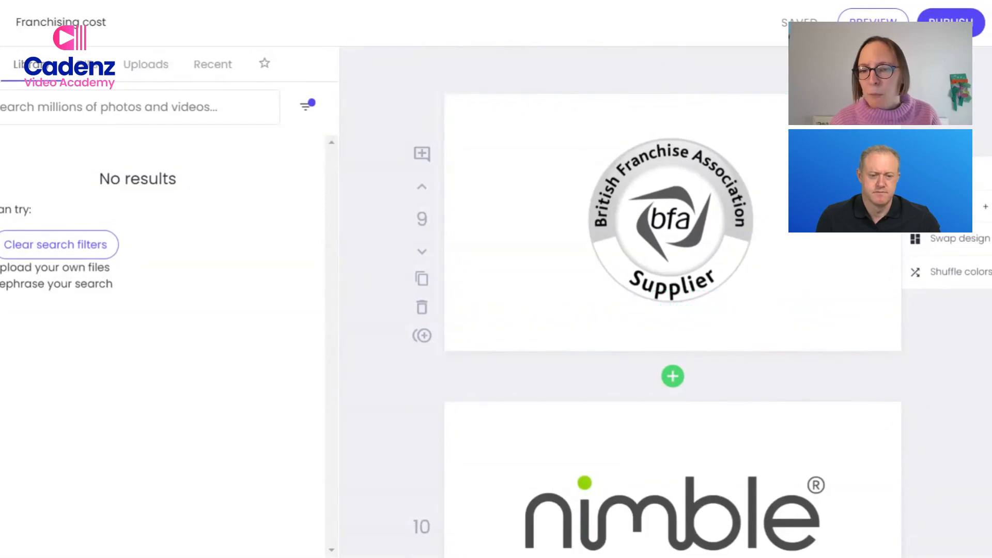
pyautogui.scroll(-5, 759, 251)
# Return to the video's title scene and view the background music selection and available audio tracks.
pyautogui.scroll(15, 672, 279)
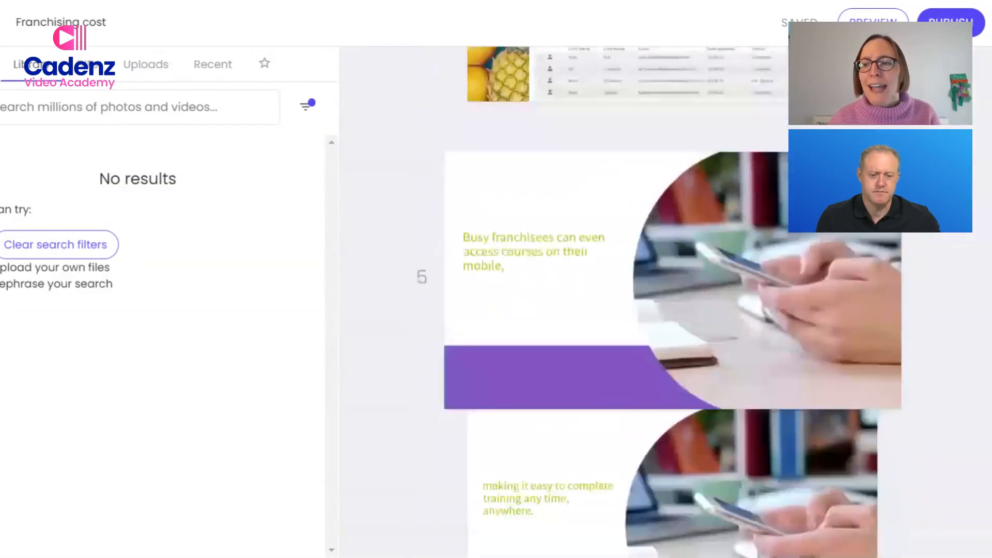
pyautogui.scroll(15, 672, 279)
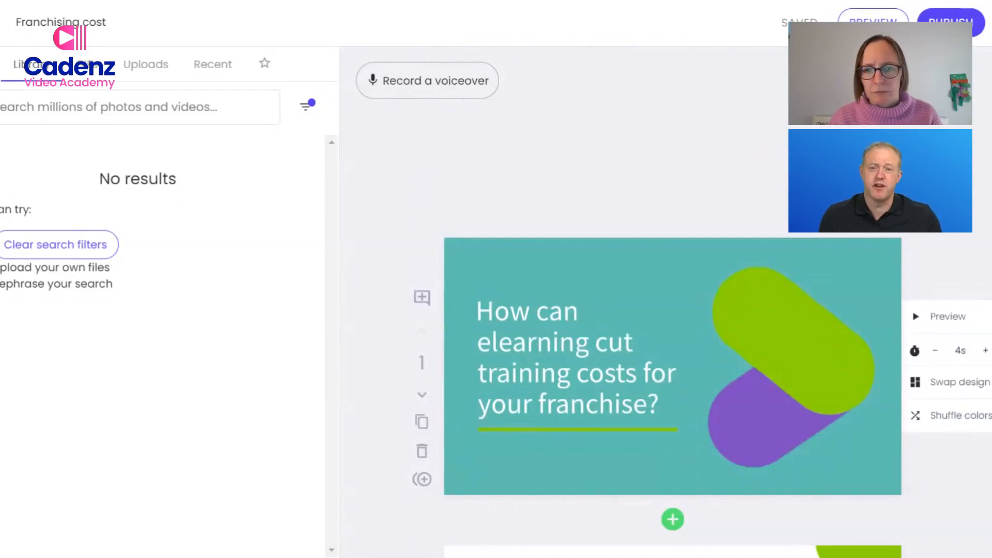
pyautogui.scroll(-2, 672, 346)
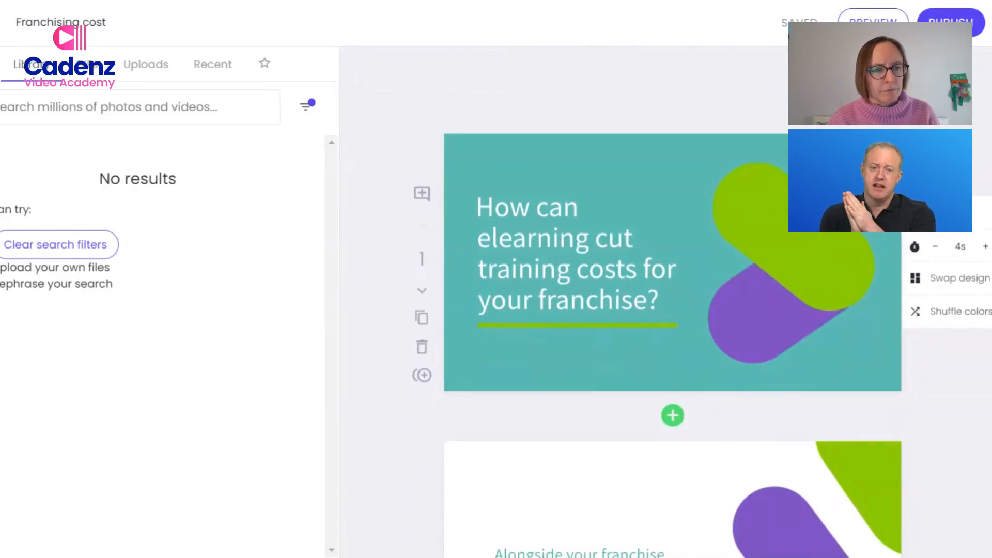
pyautogui.click(2, 310)
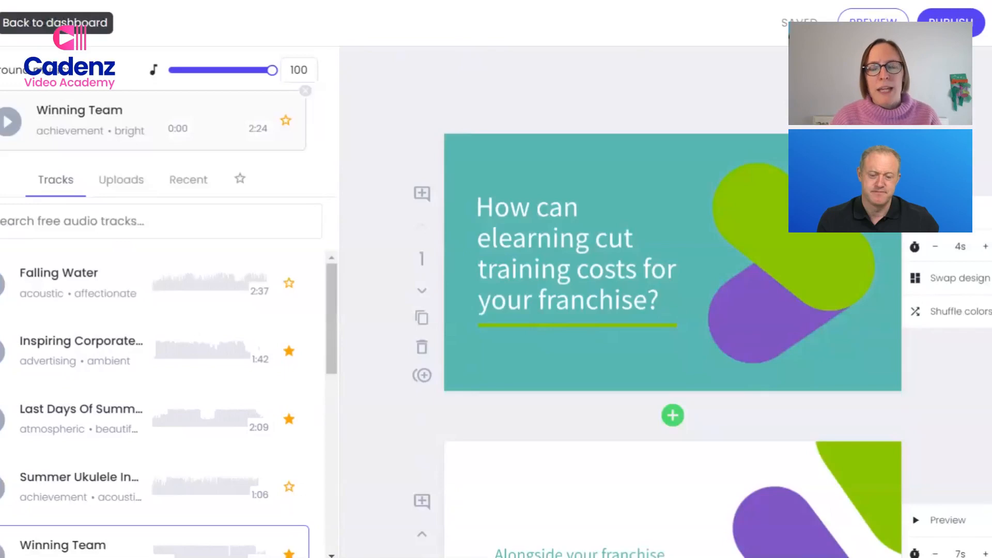
# Leave the Franchising cost video for the dashboard and open the FAQs folder.
pyautogui.click(0, 22)
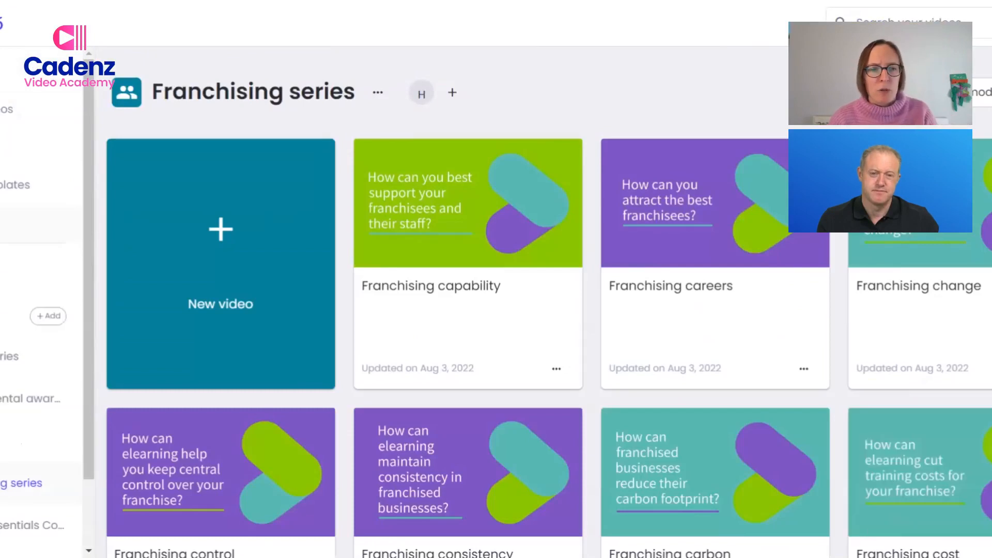
pyautogui.click(2, 442)
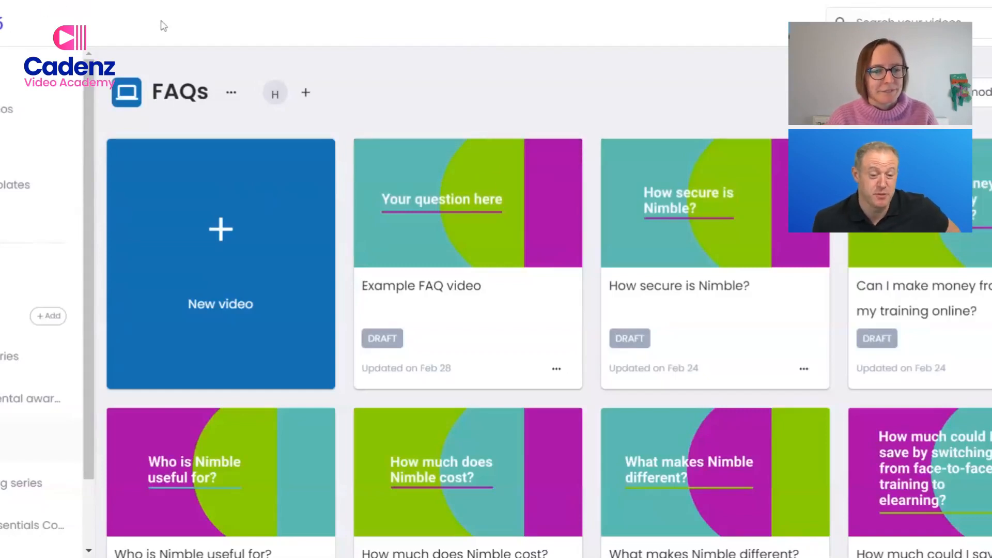
pyautogui.moveTo(549, 151)
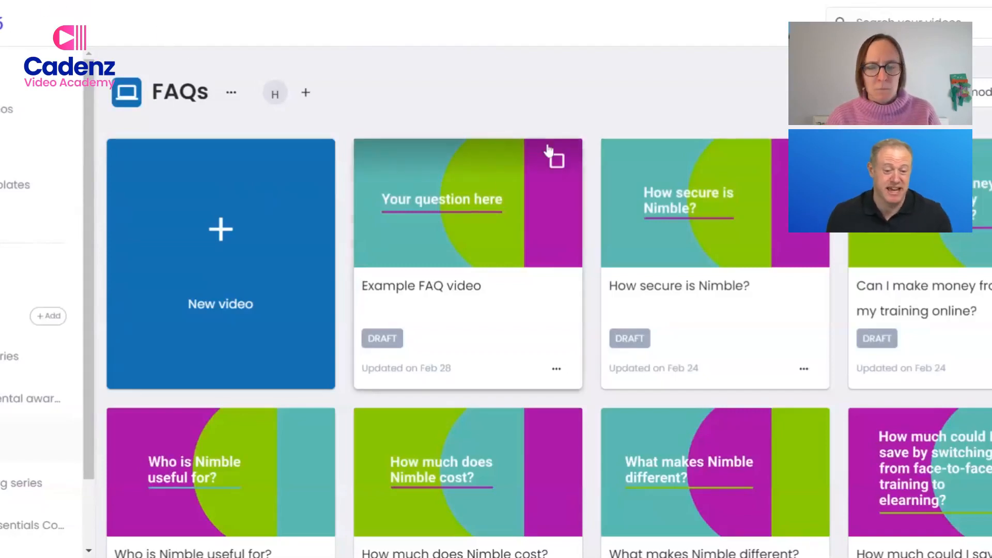